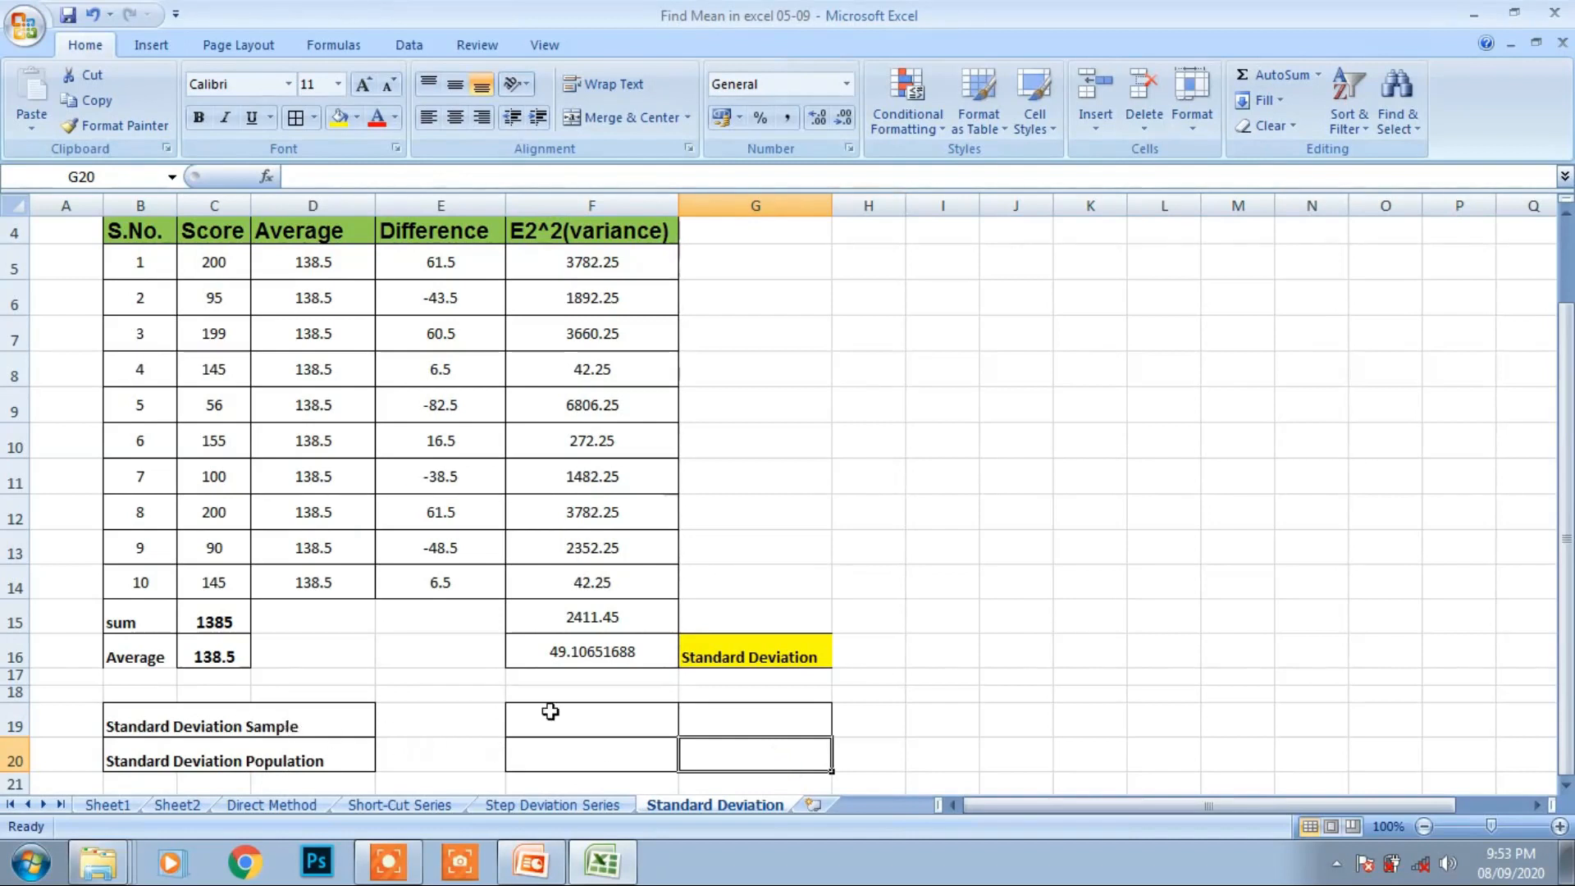
Try to calculate the population standard deviation of the scores in G20 with =stdev.p(C5:C14)
click(720, 711)
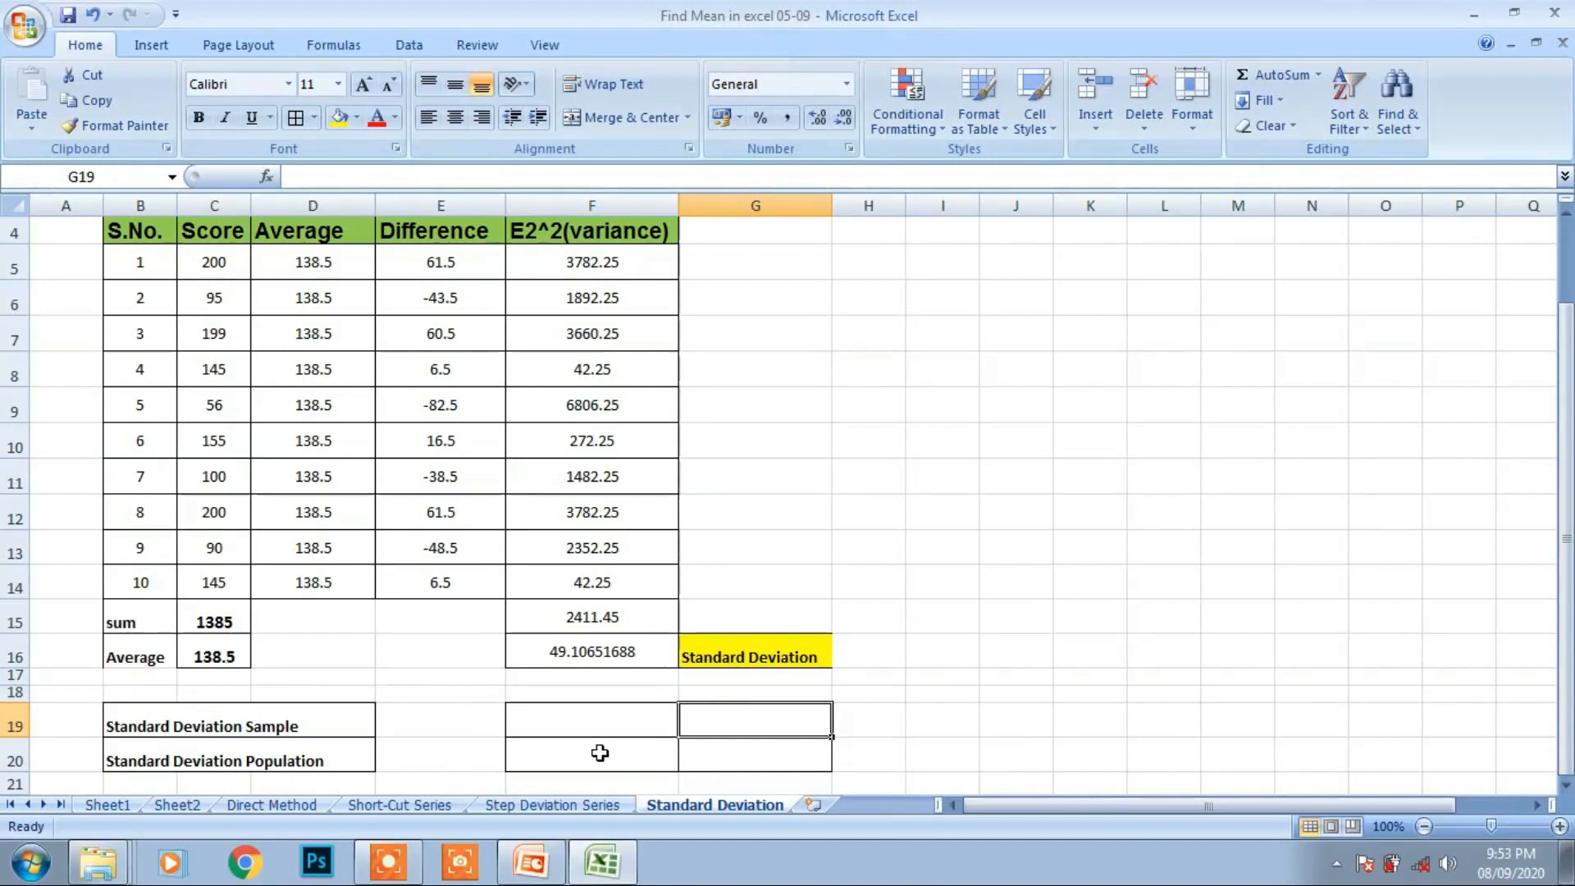
click(731, 764)
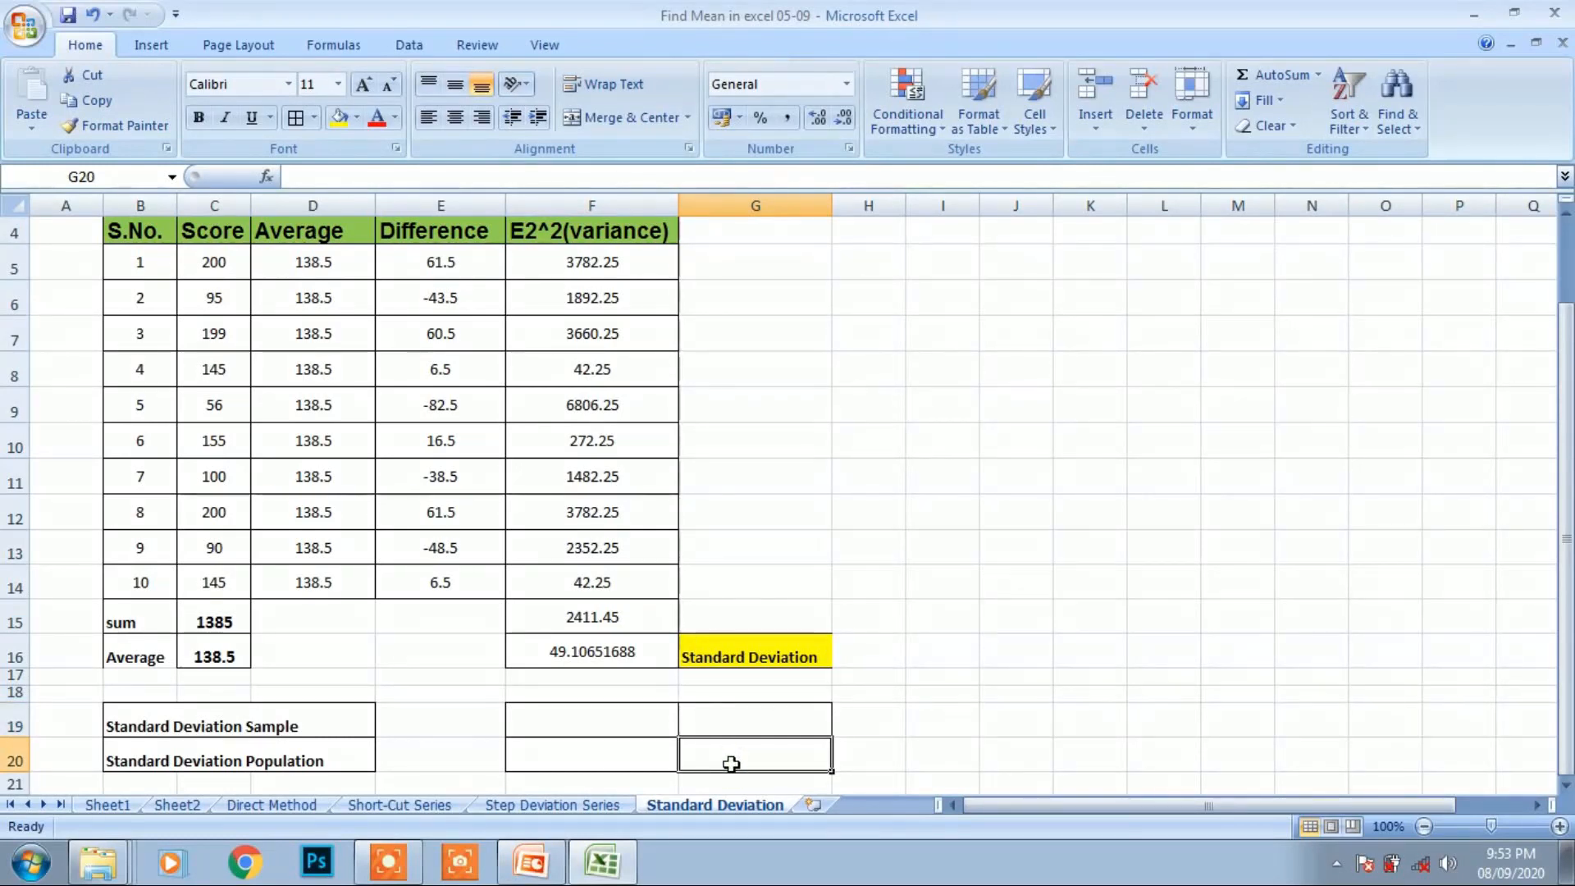
text(=)
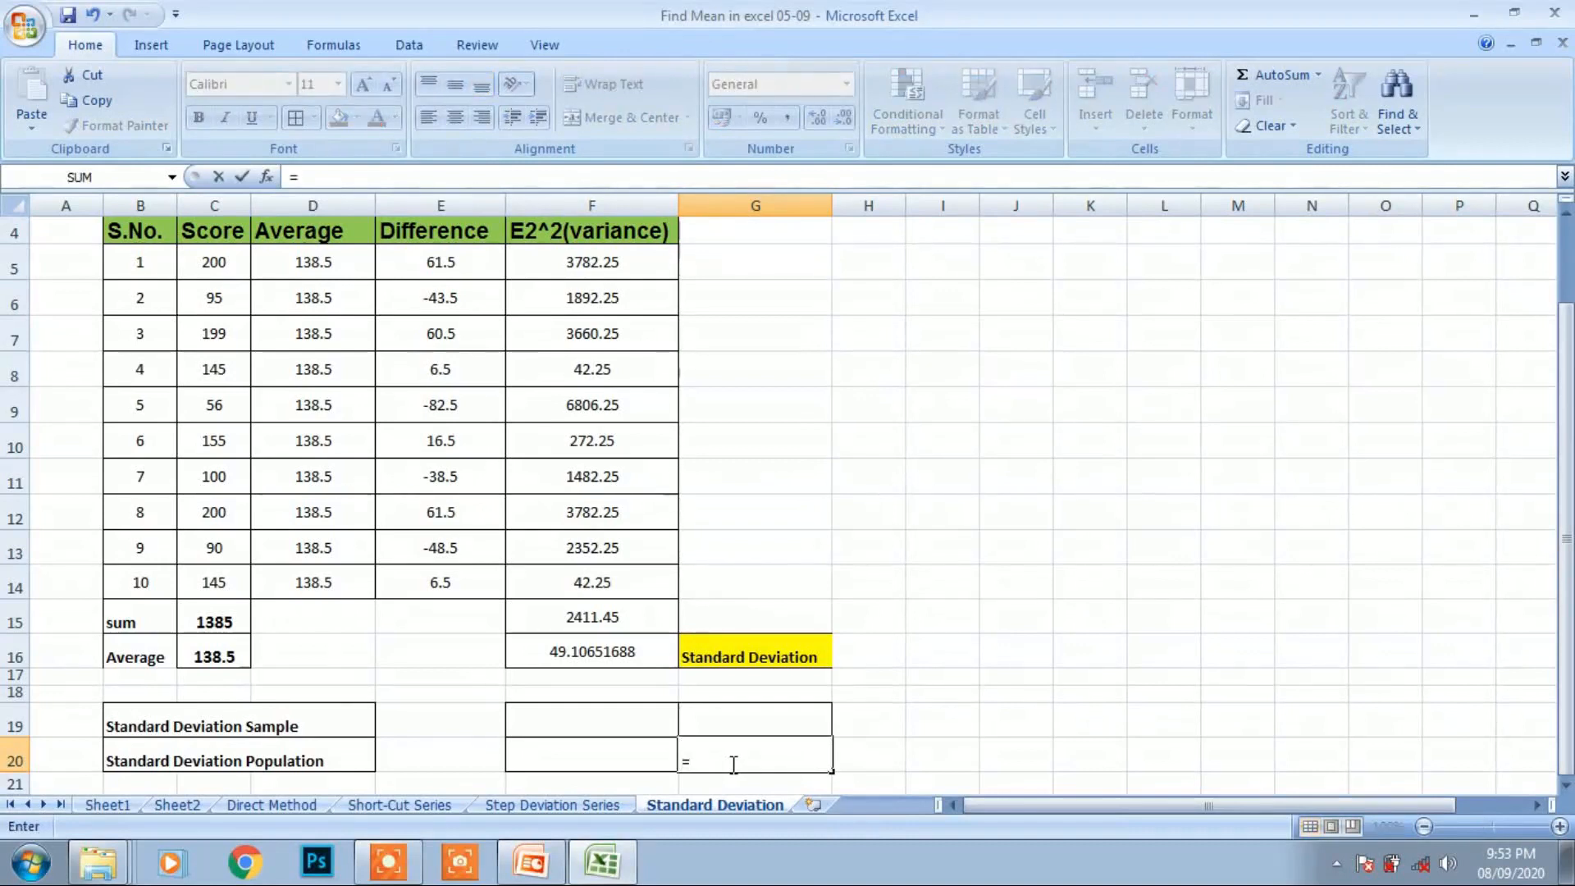
text(s)
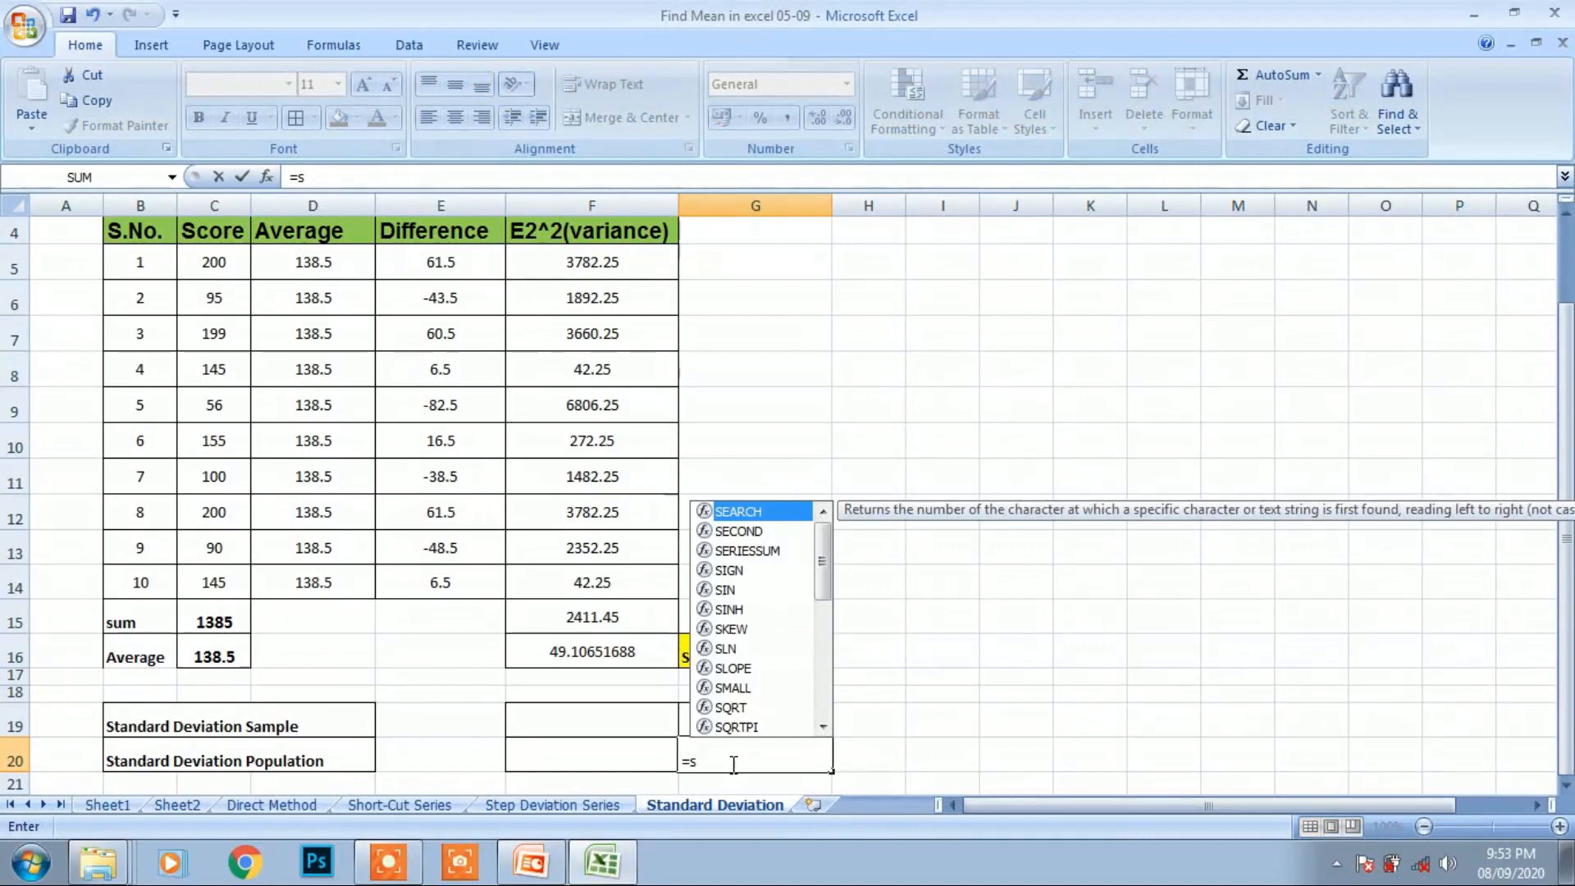
text(t)
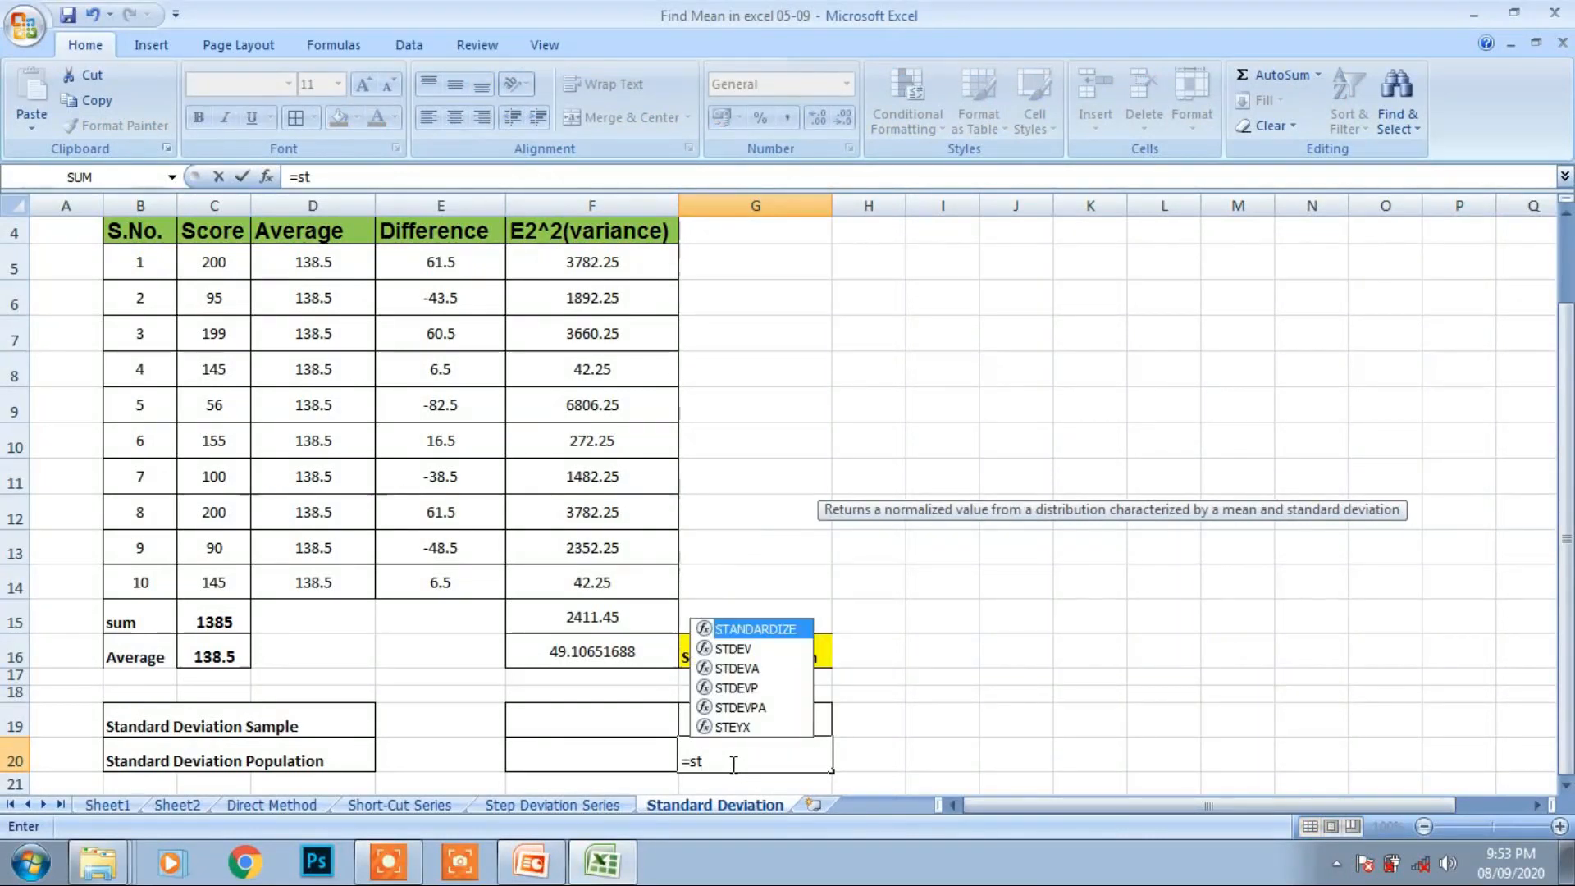
text(dev)
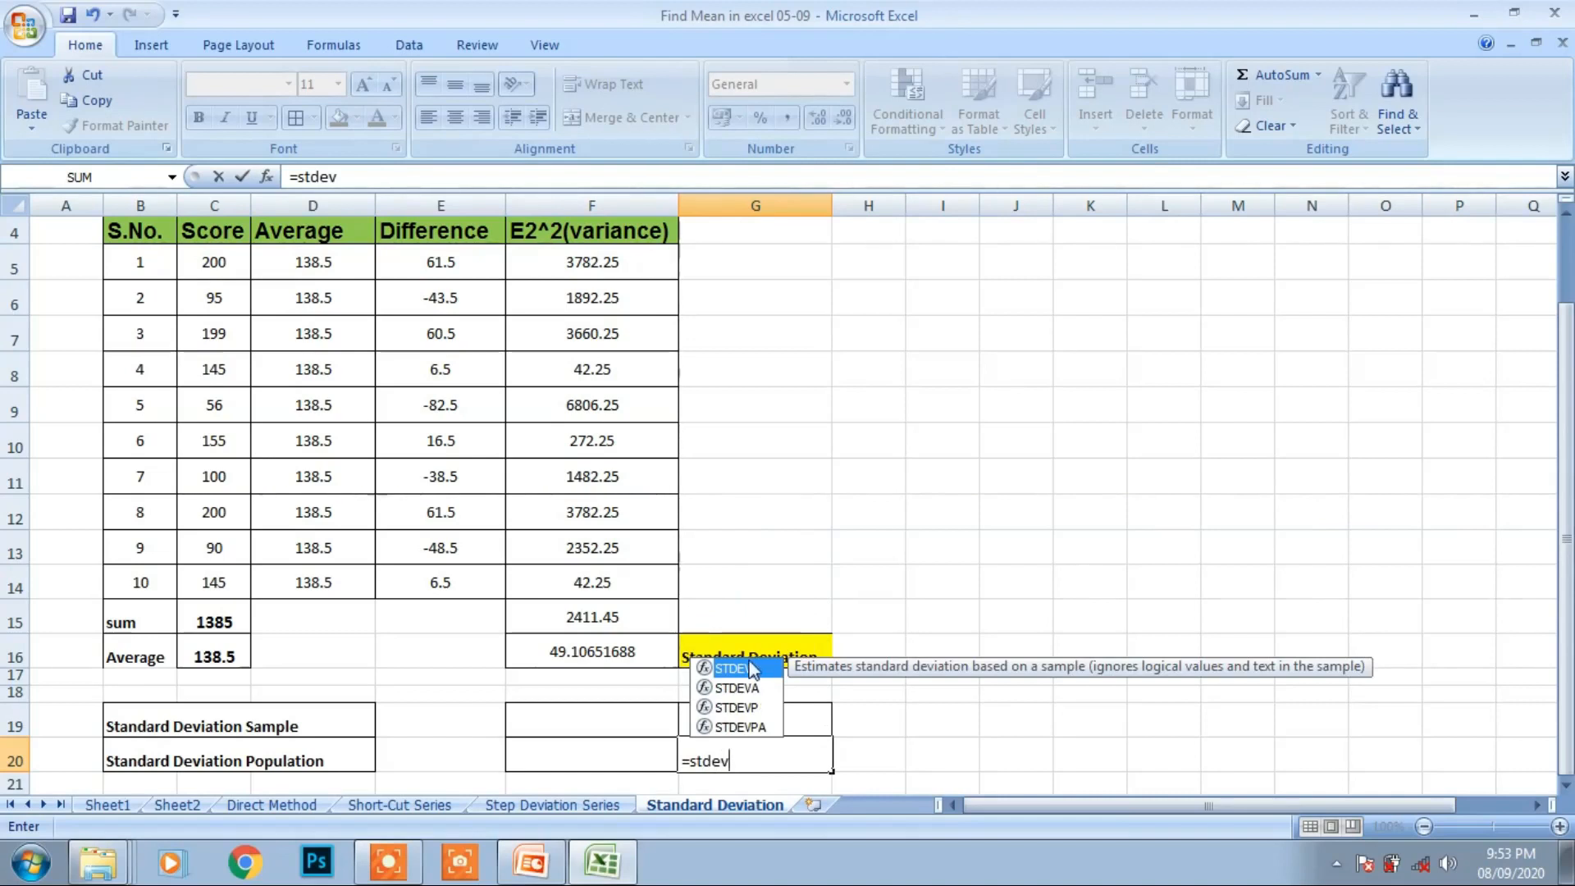
text(.p()
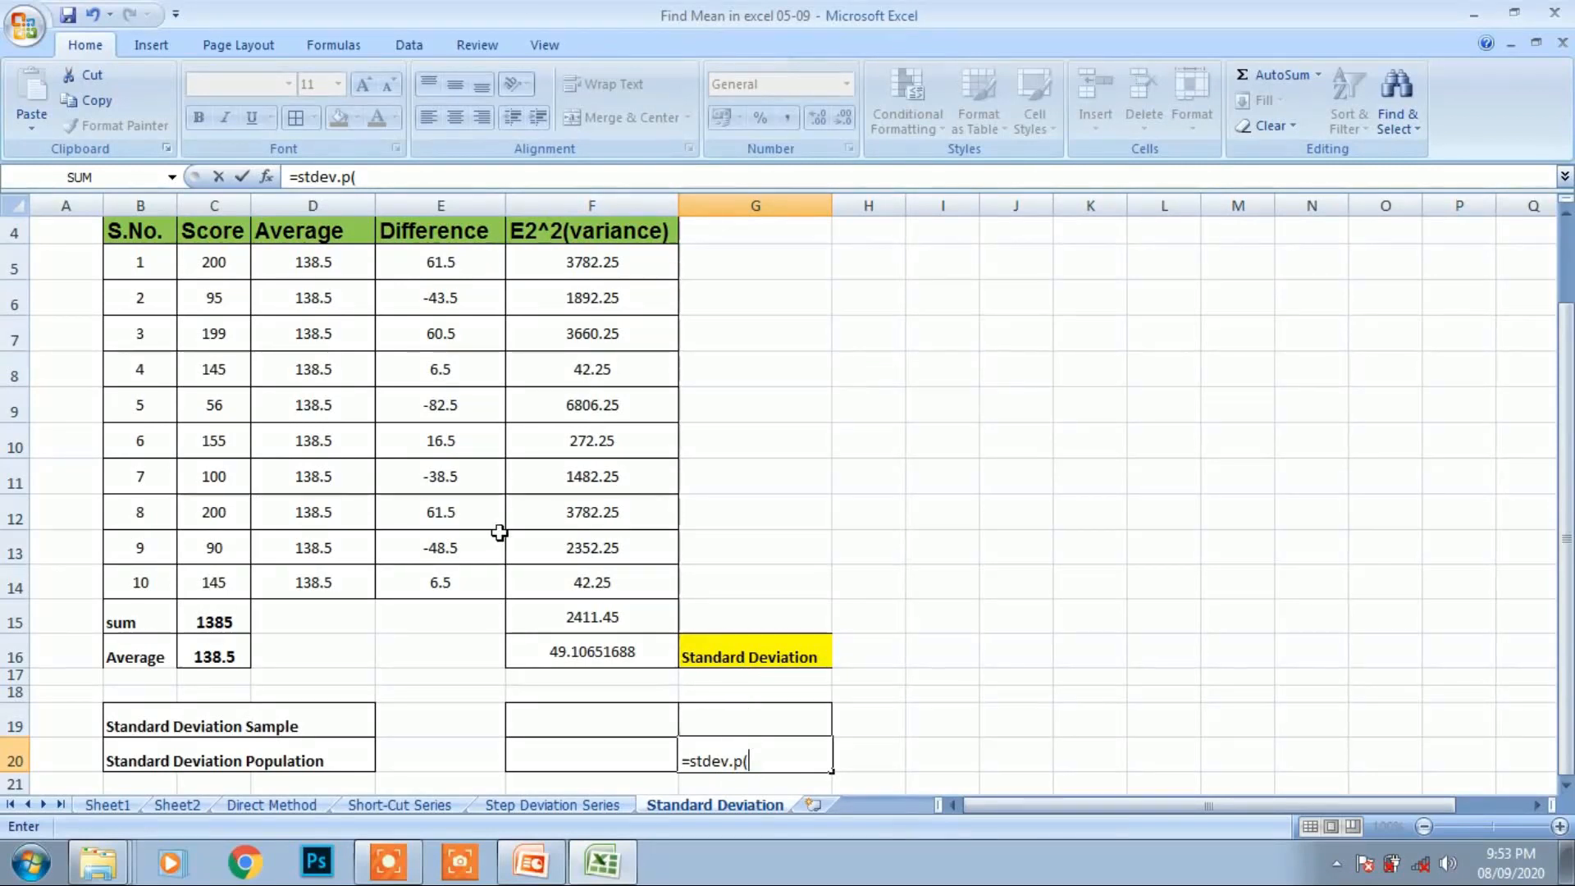
drag(229, 264, 226, 587)
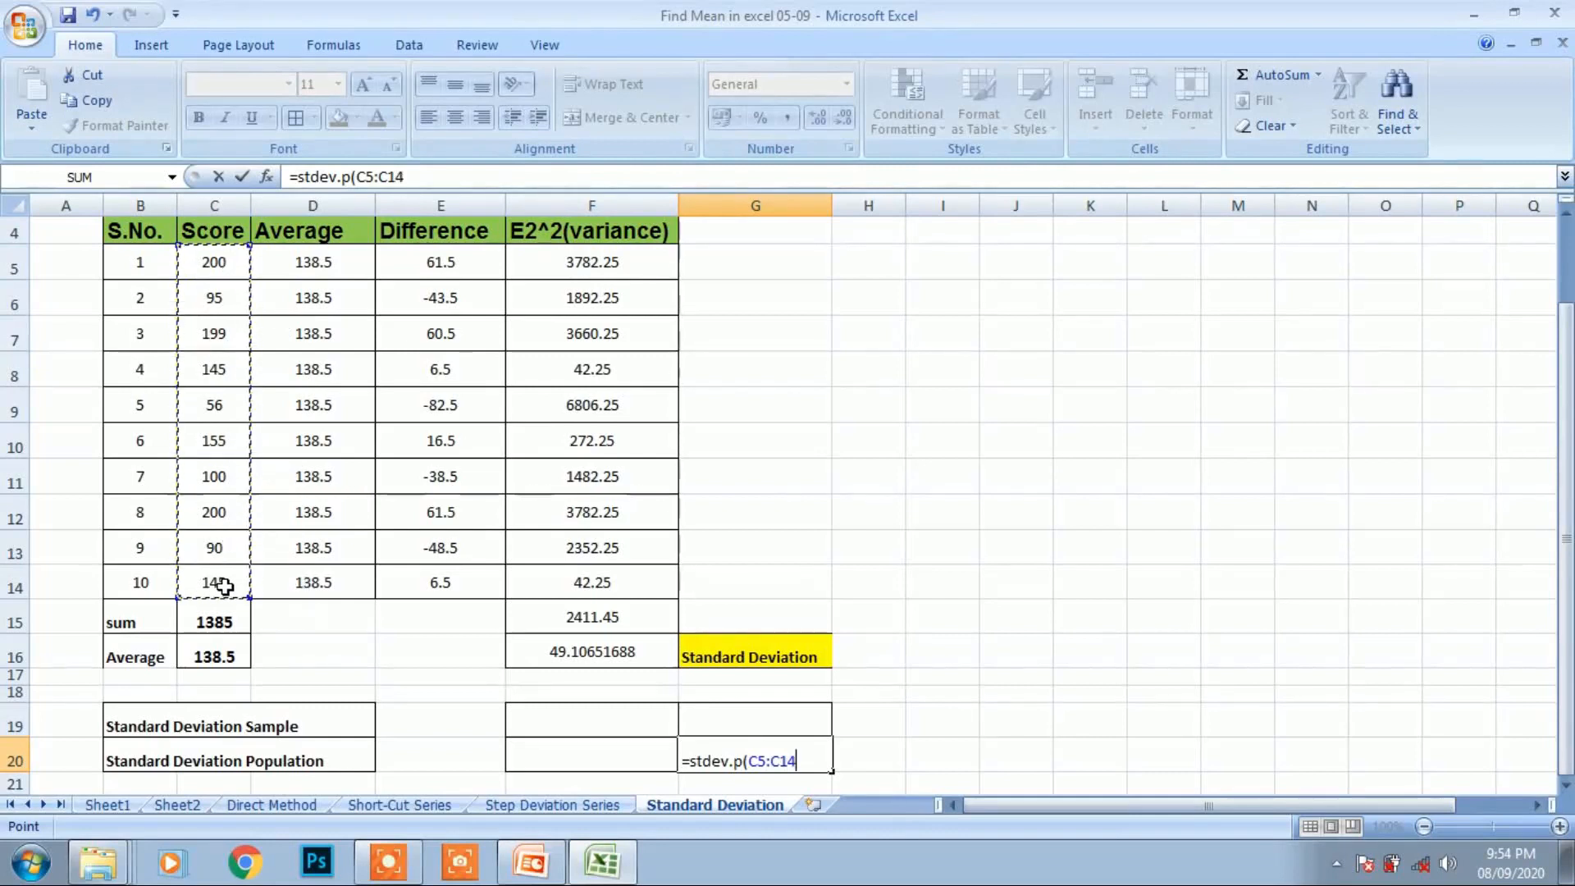
text())
key(Return)
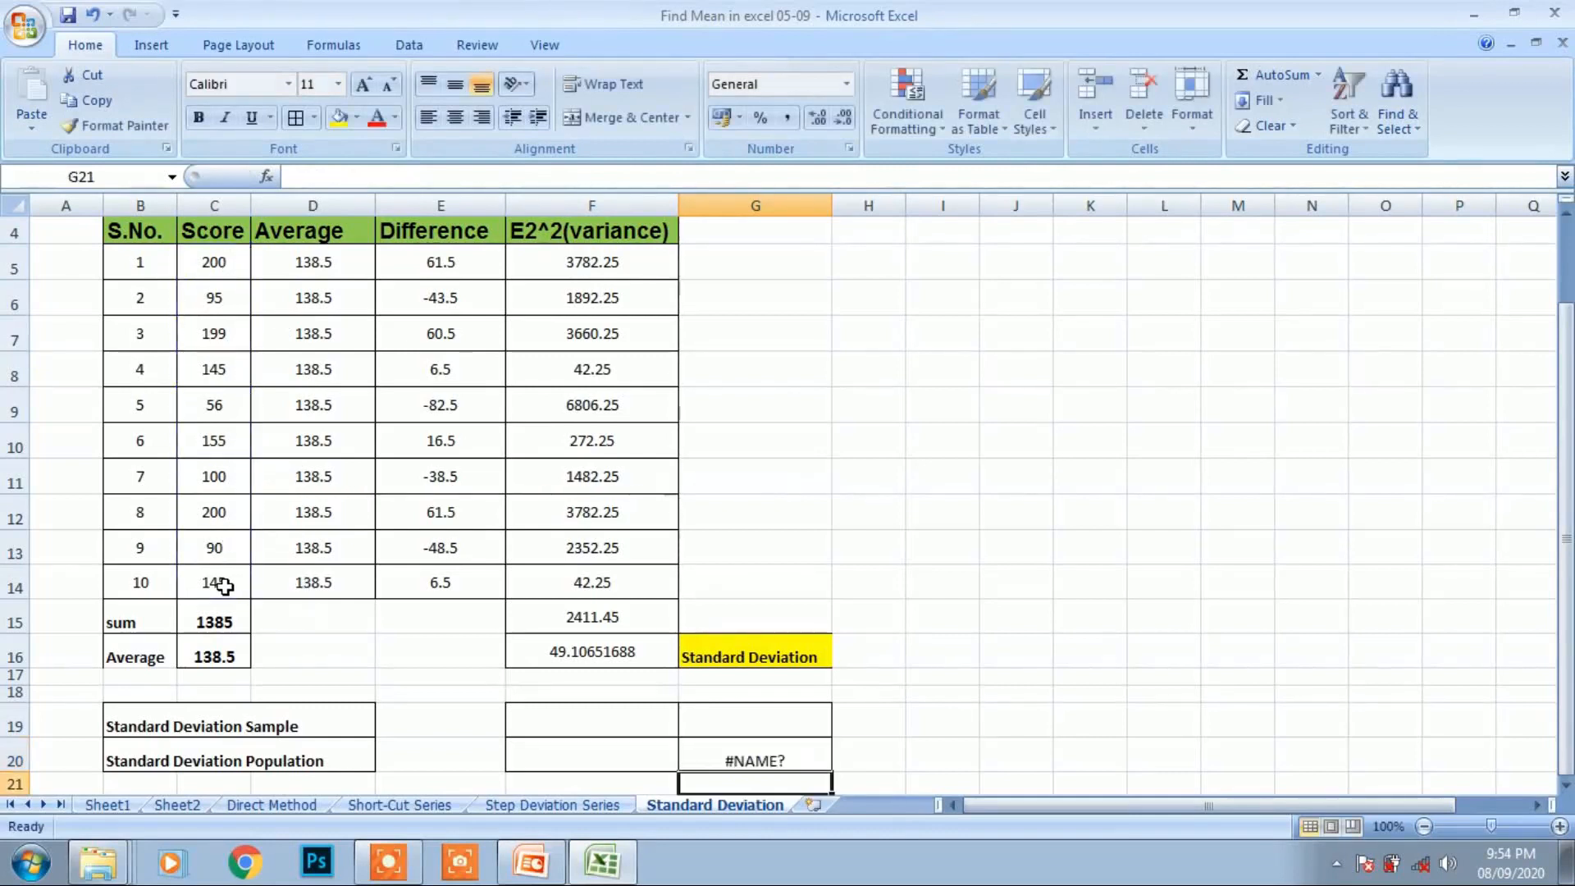
Replace the formula in G20 with =STDEV(C5:C14) to calculate the standard deviation of the scores
click(742, 760)
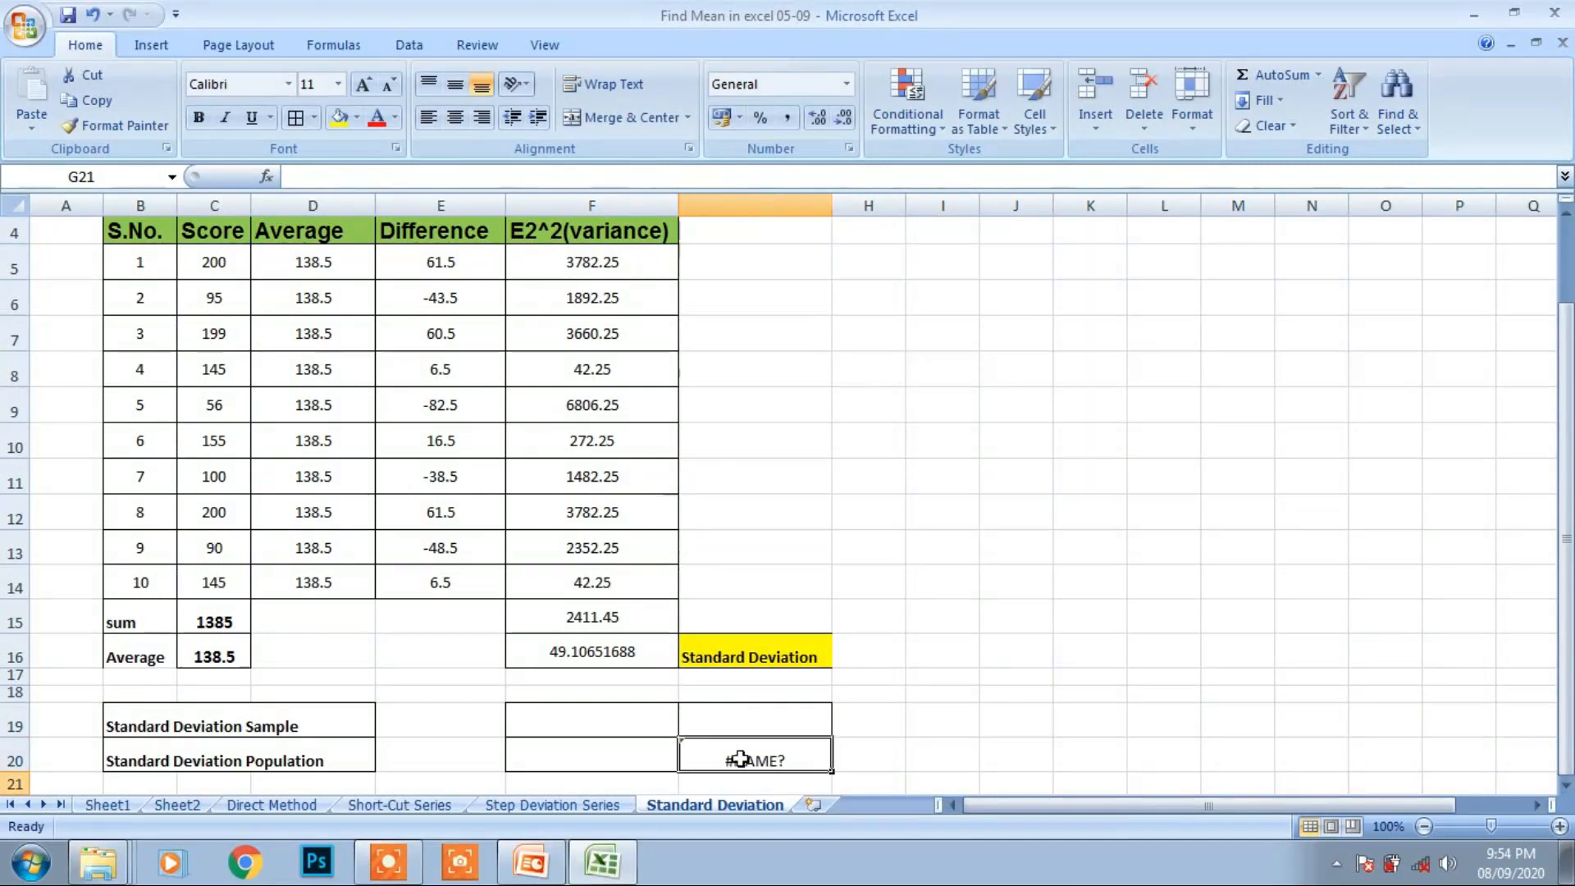
text(st)
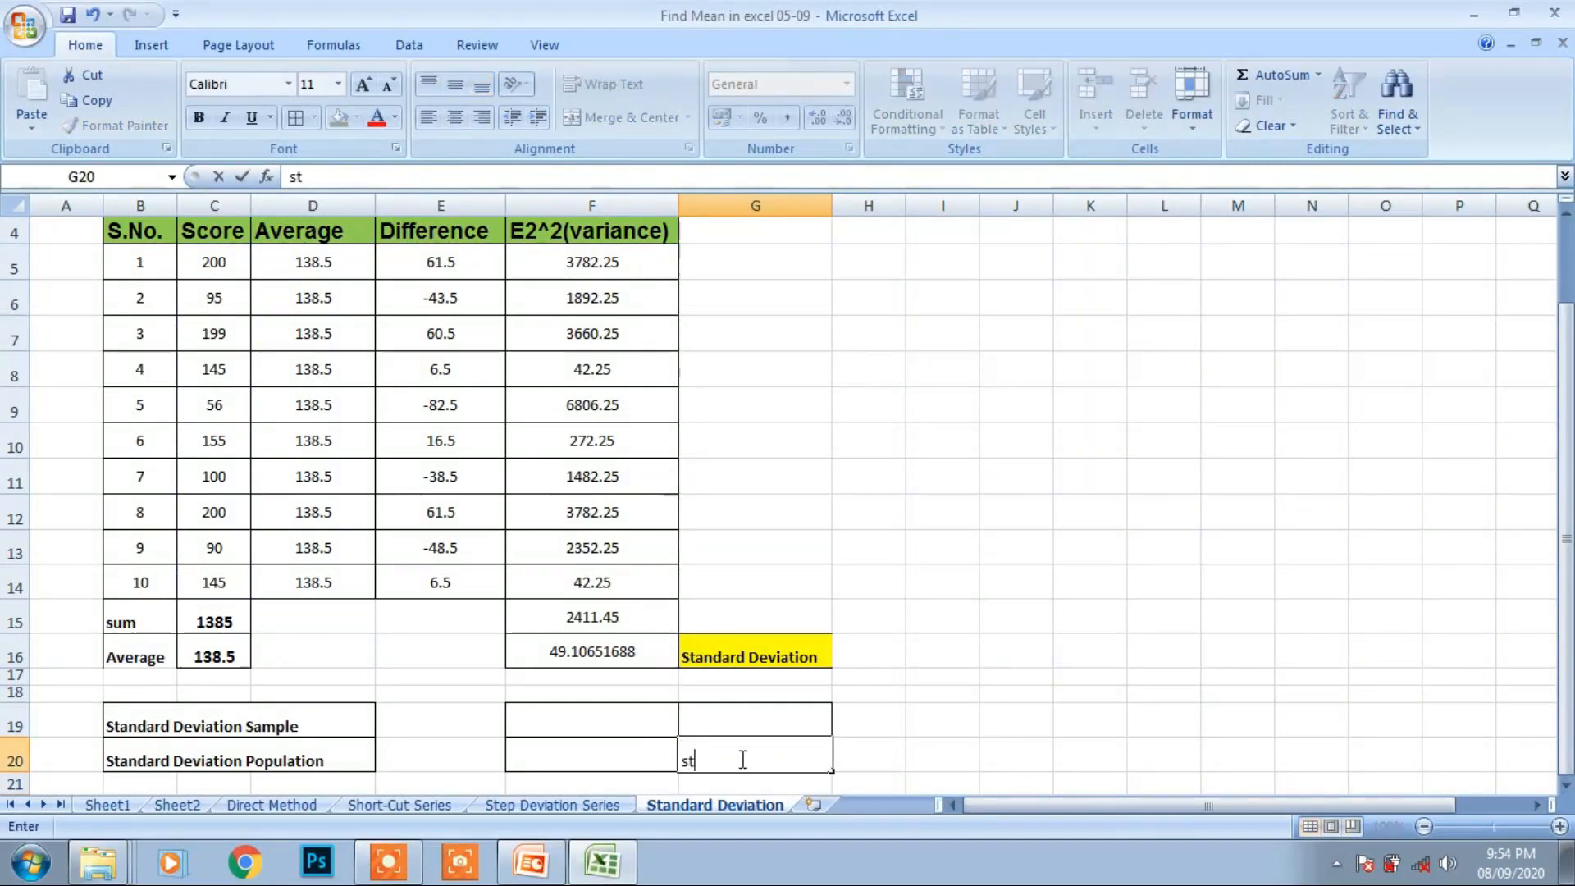
key(BackSpace)
key(BackSpace)
text(=)
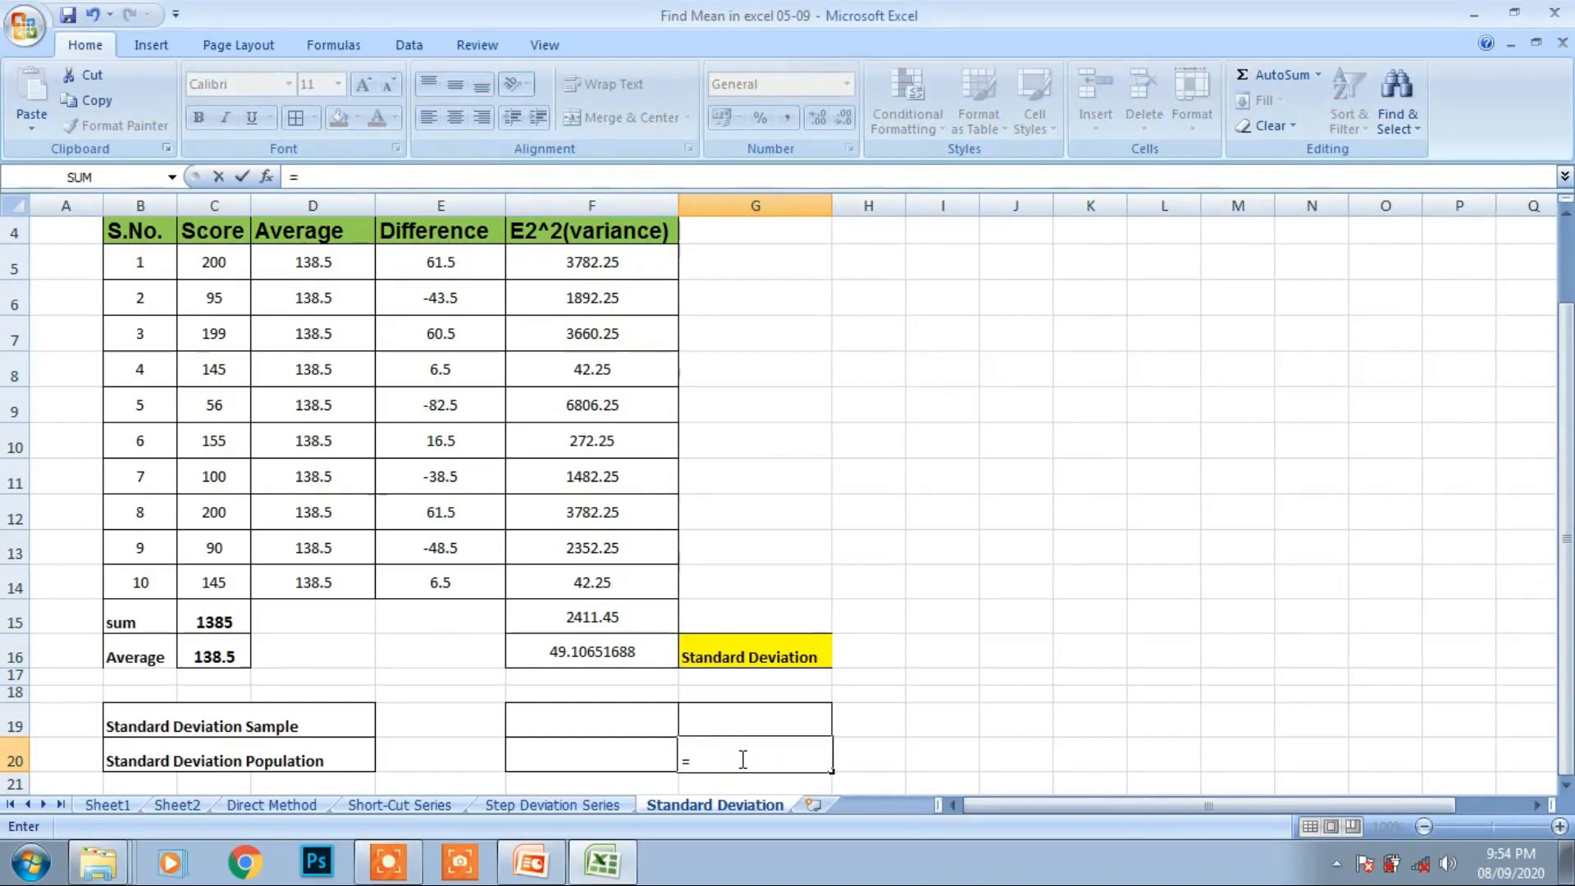
text(st)
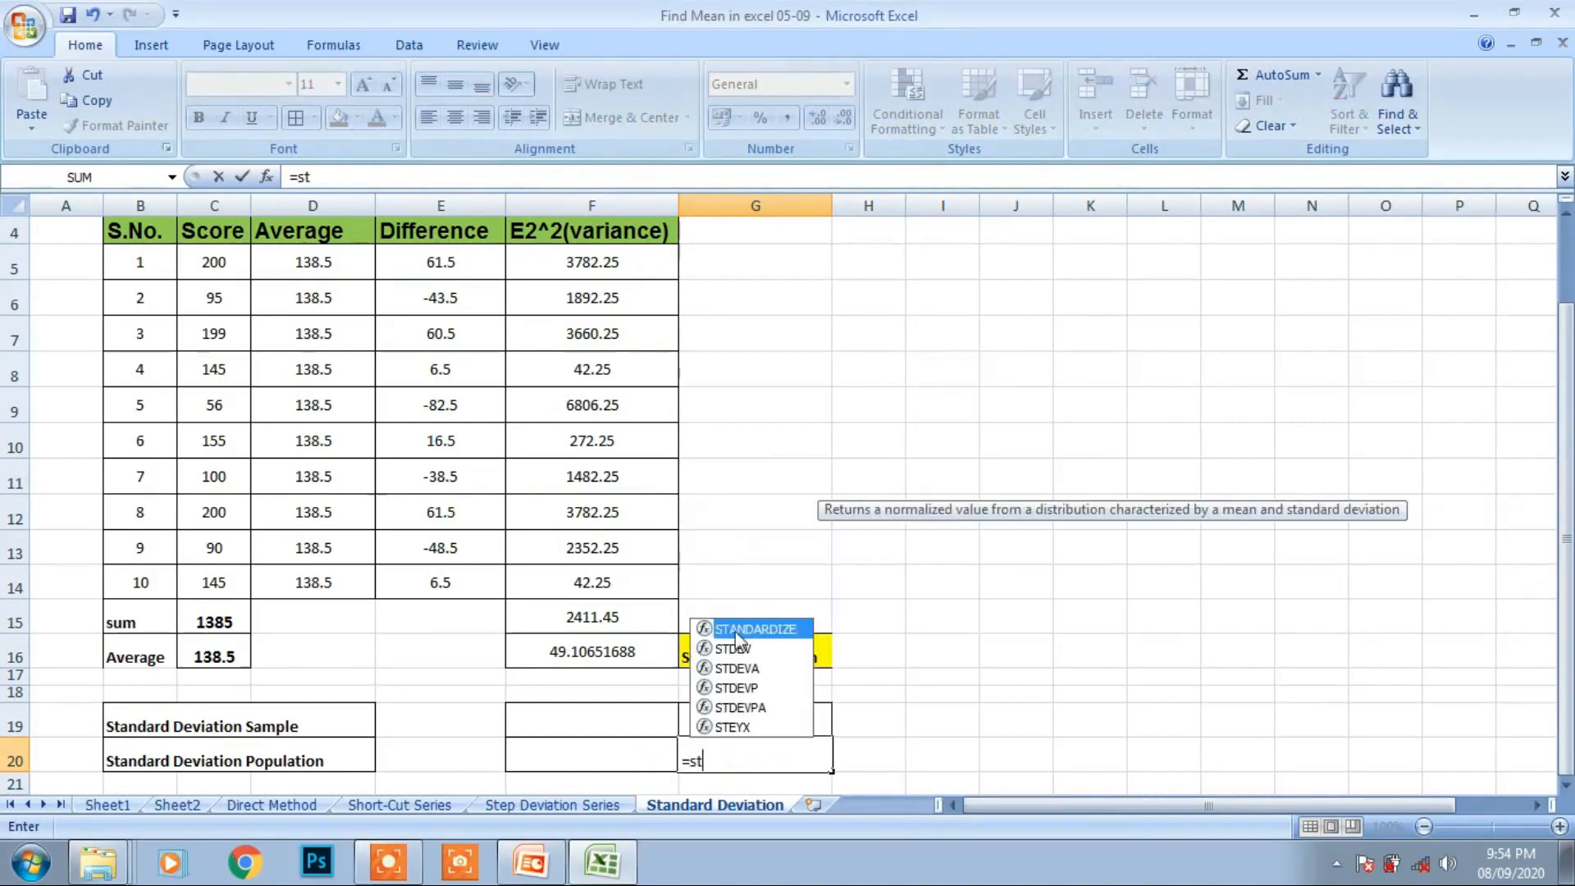
double_click(731, 649)
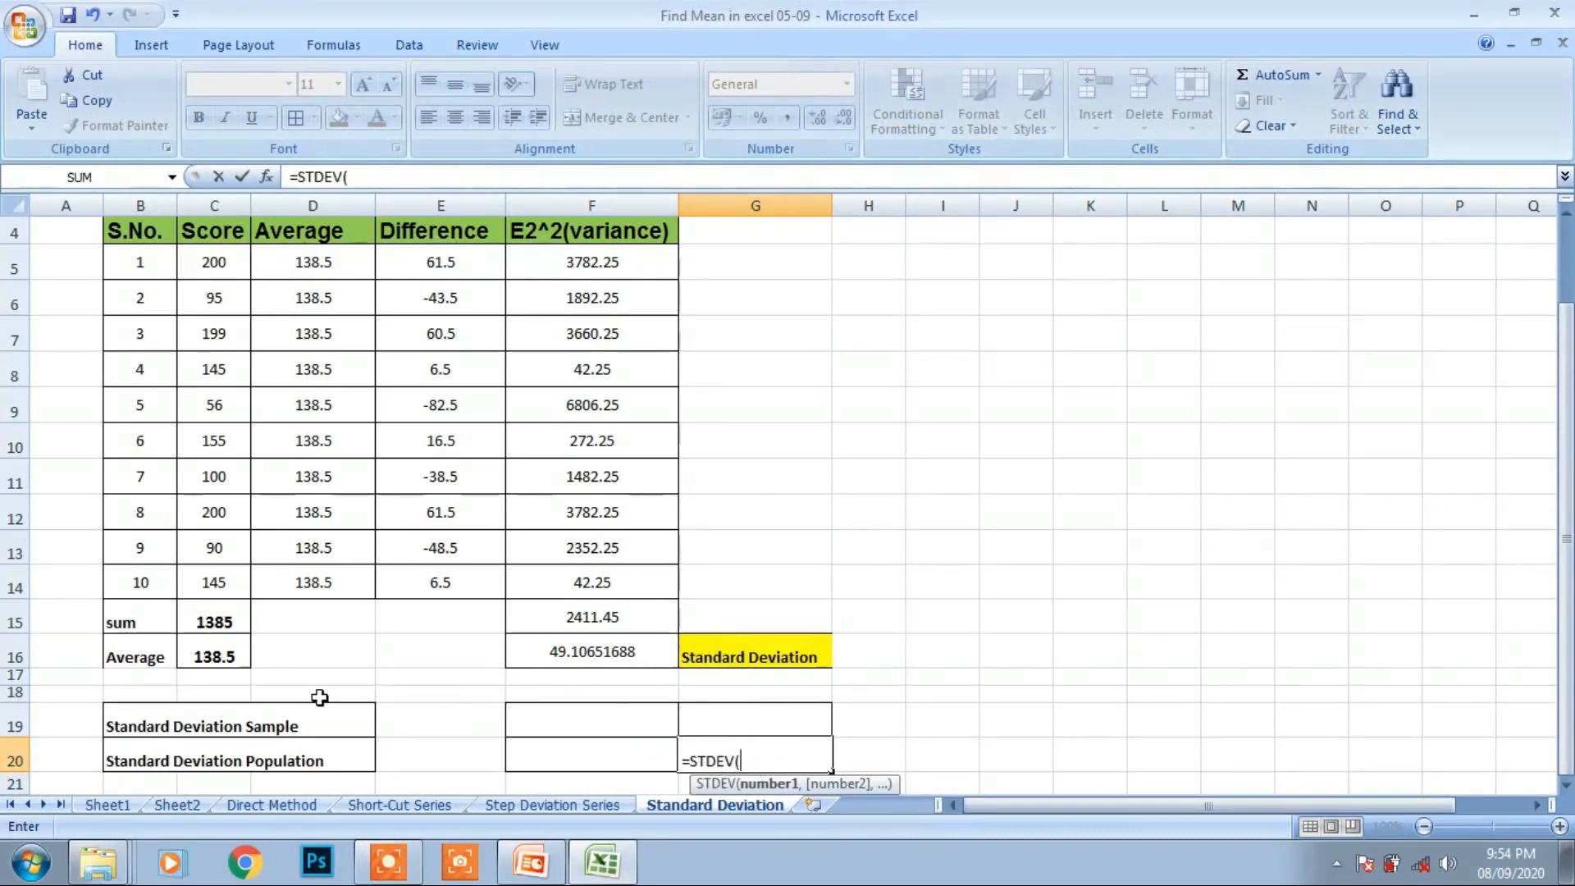
drag(208, 259, 219, 585)
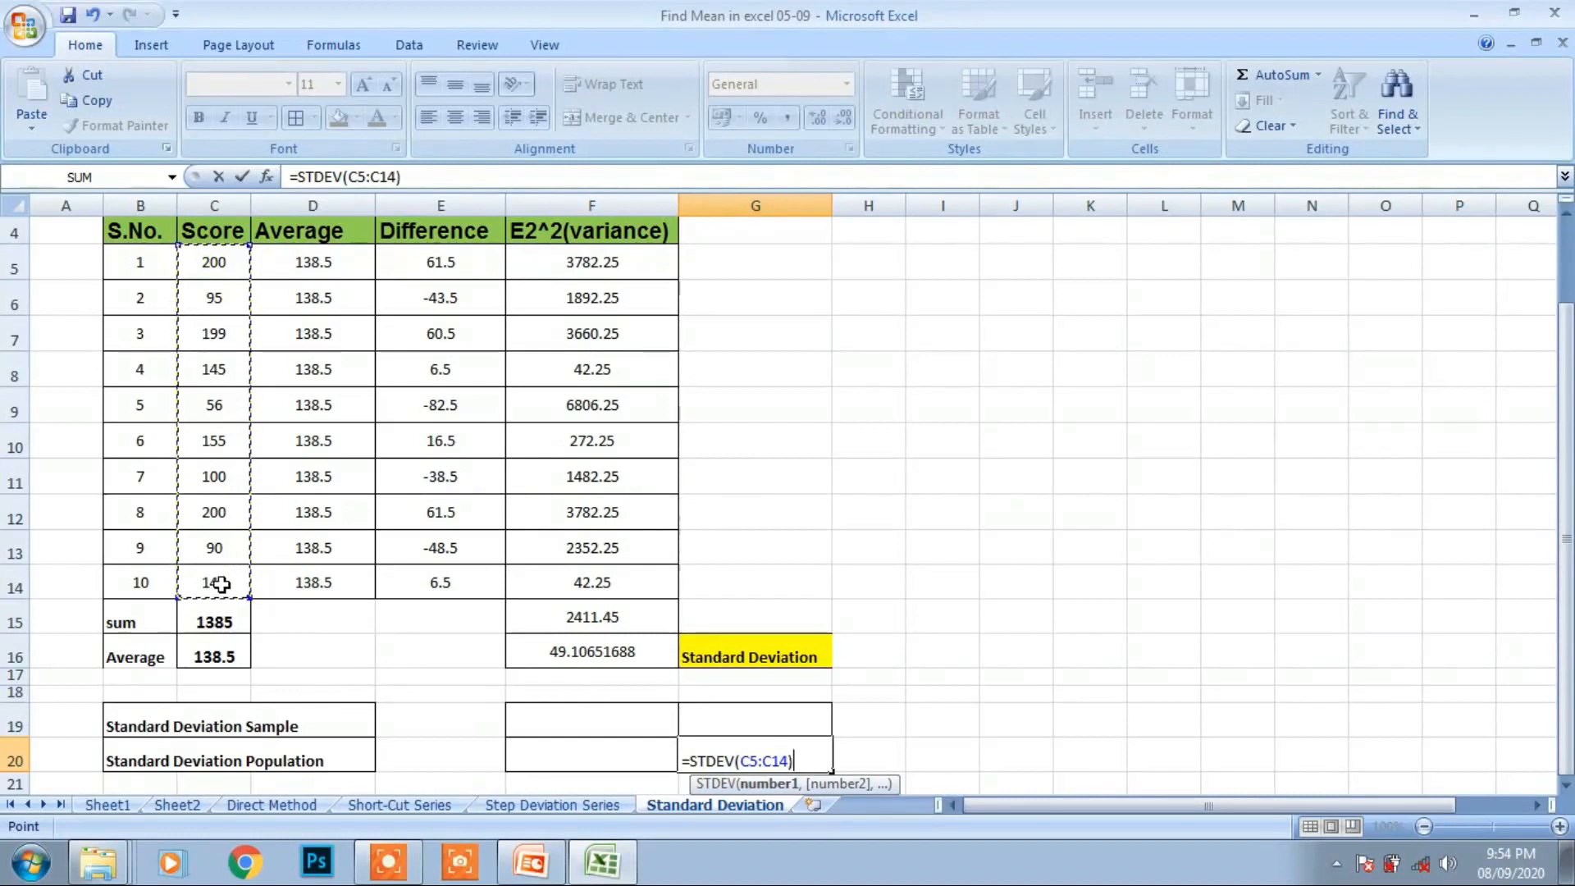
key(Return)
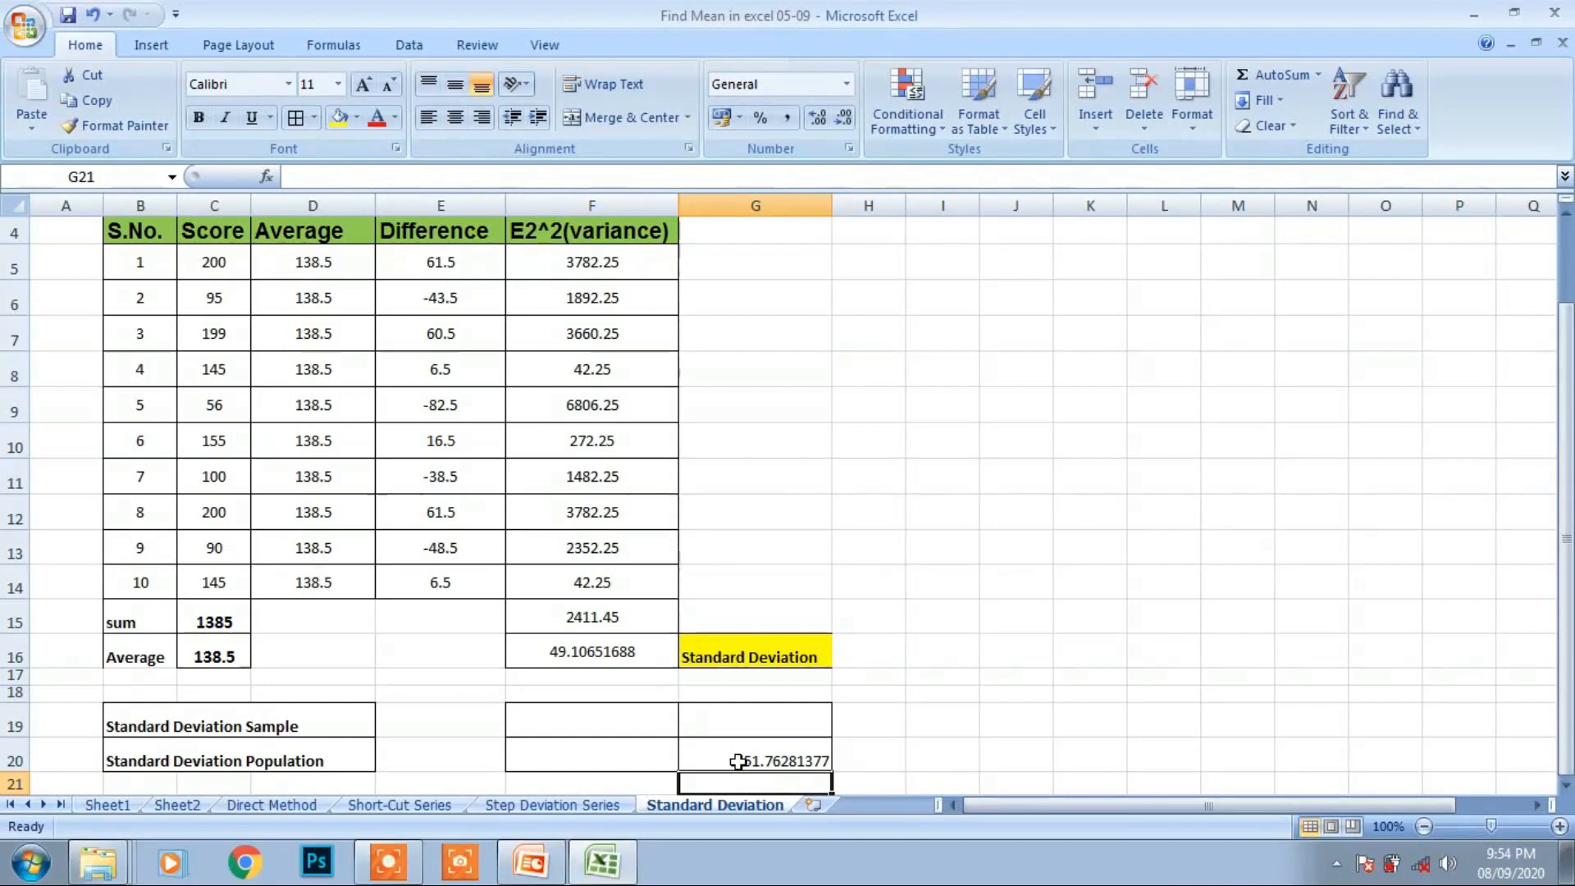
Check the sample and population results in G19 and G20, and review the standard deviation formulas on slide 3 in PowerPoint
click(766, 728)
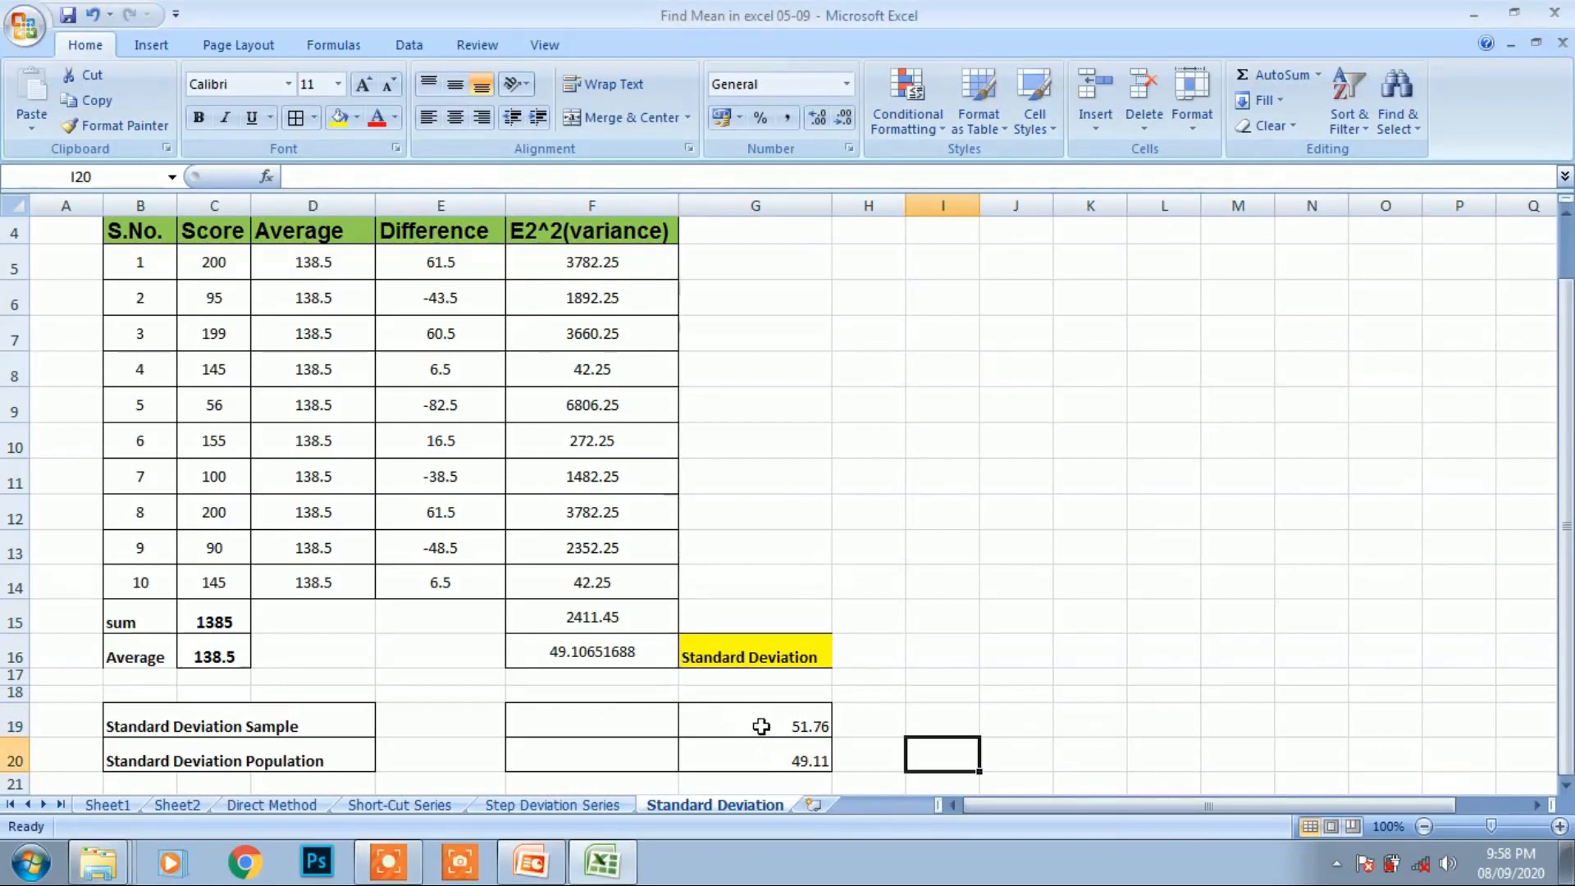
click(761, 726)
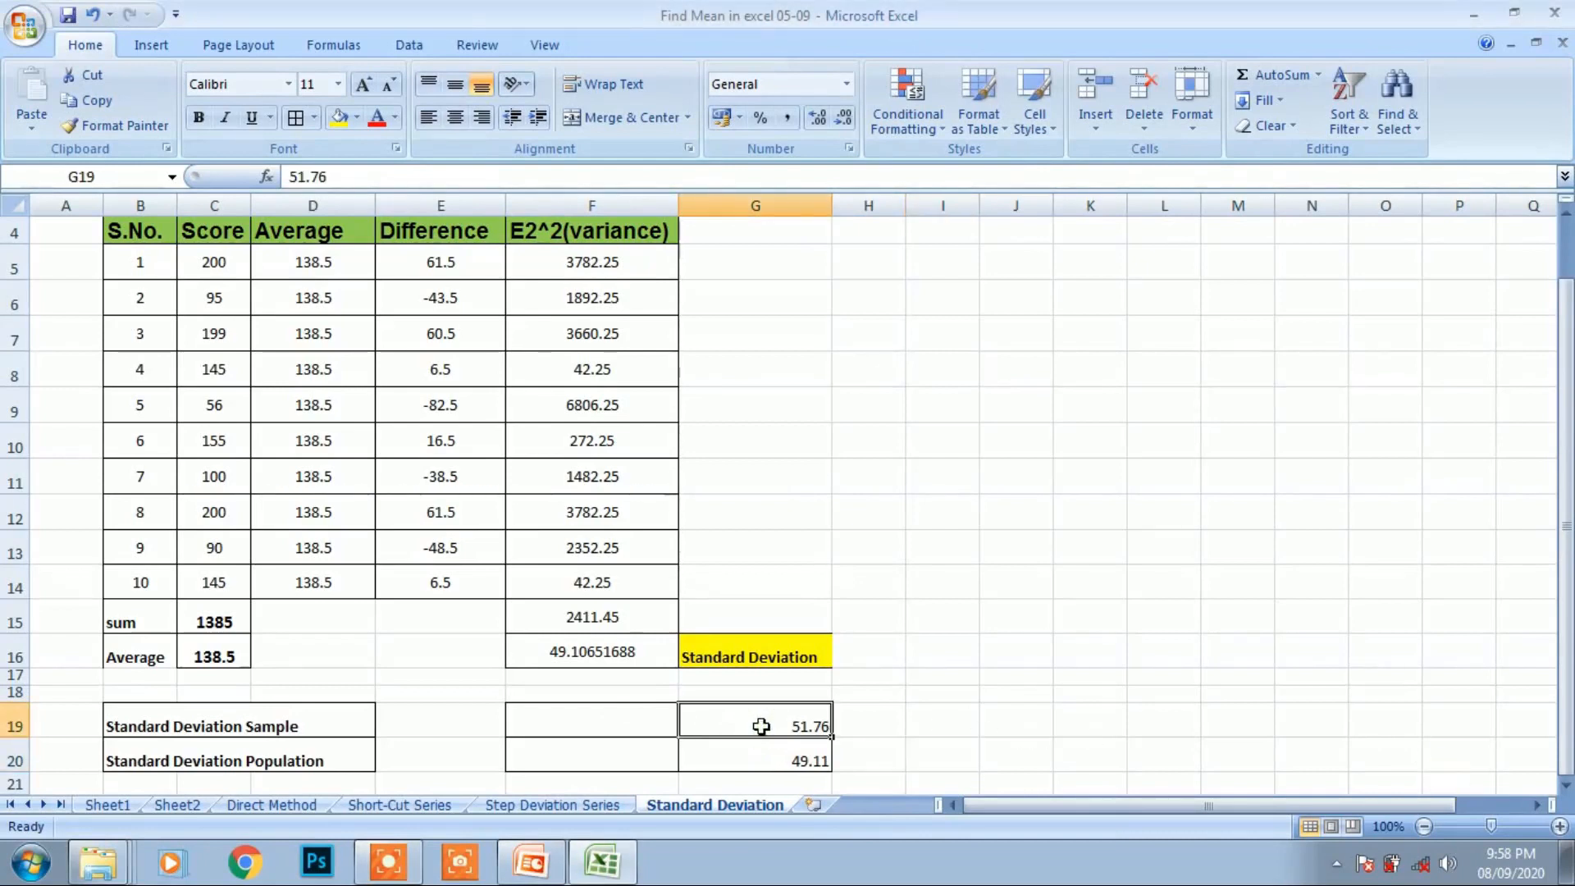
click(798, 761)
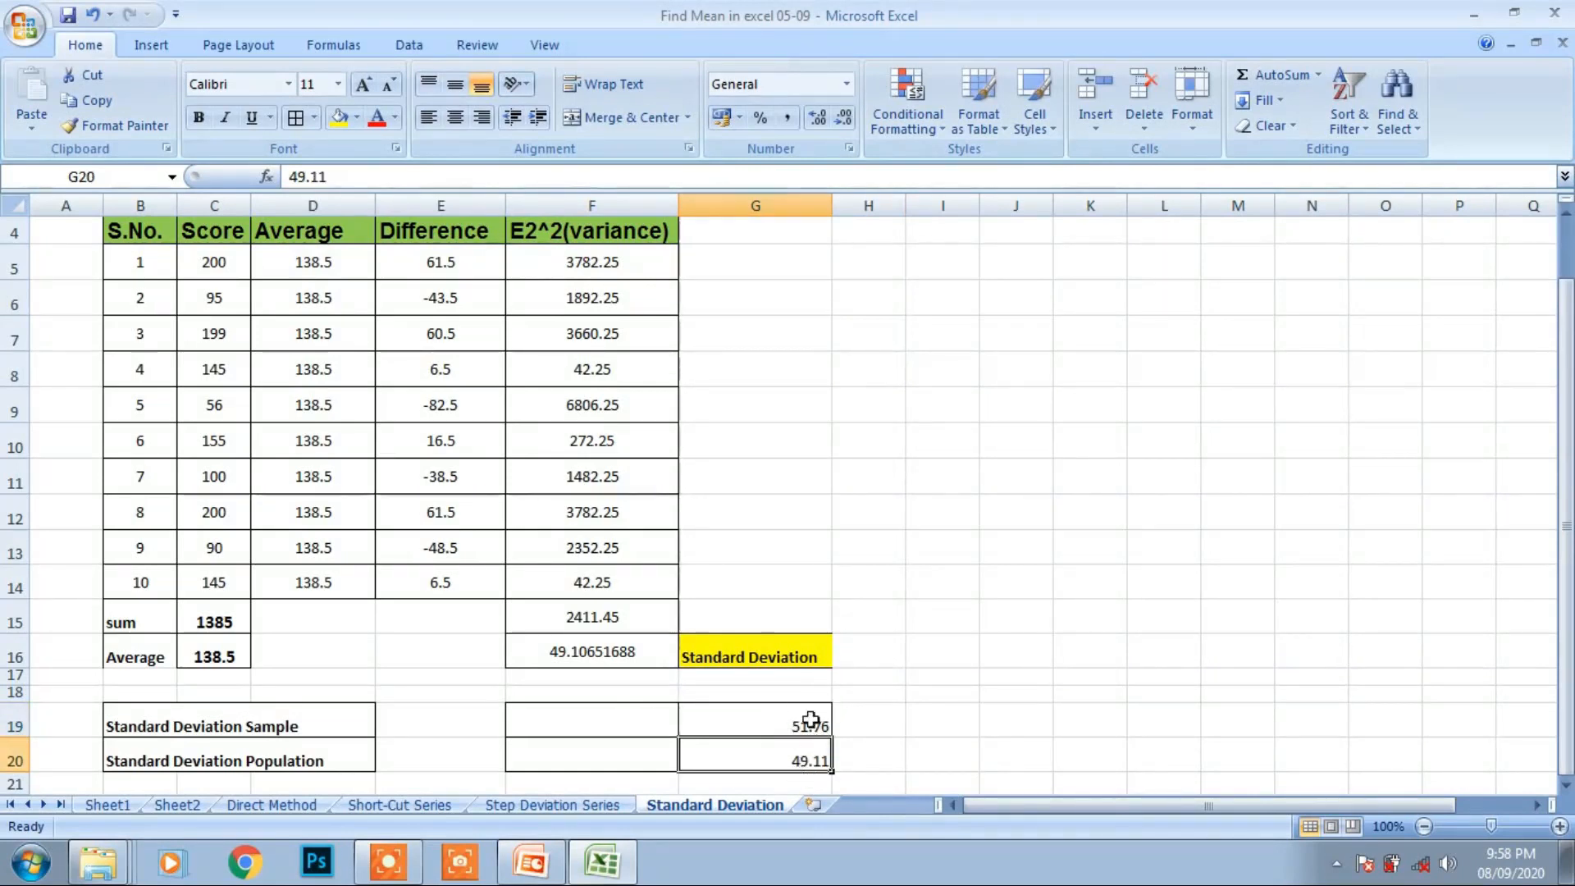
click(555, 857)
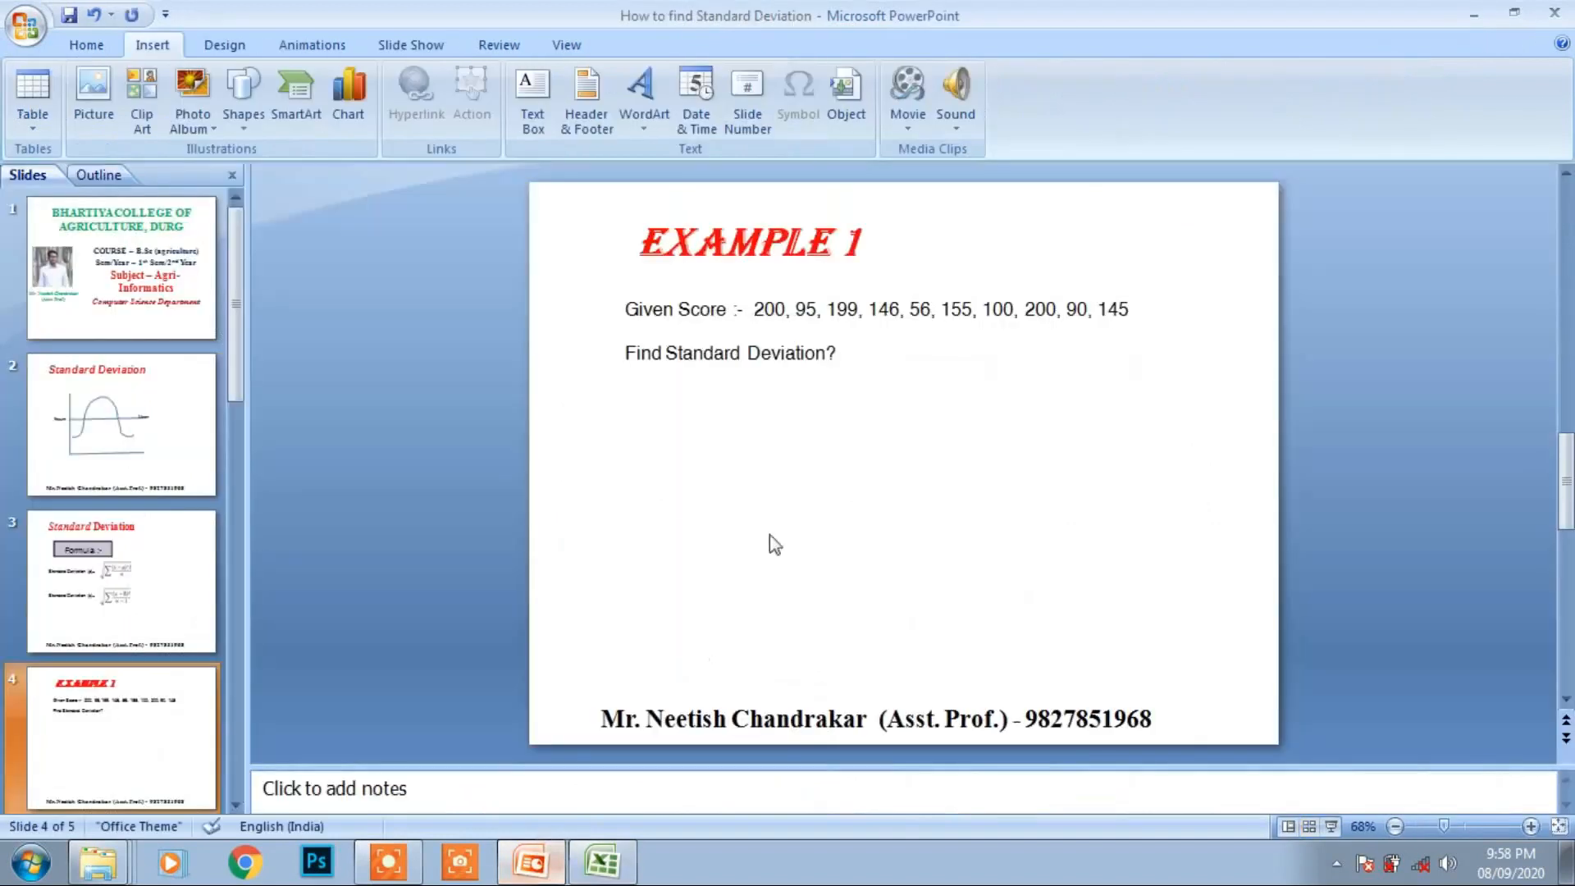
click(162, 574)
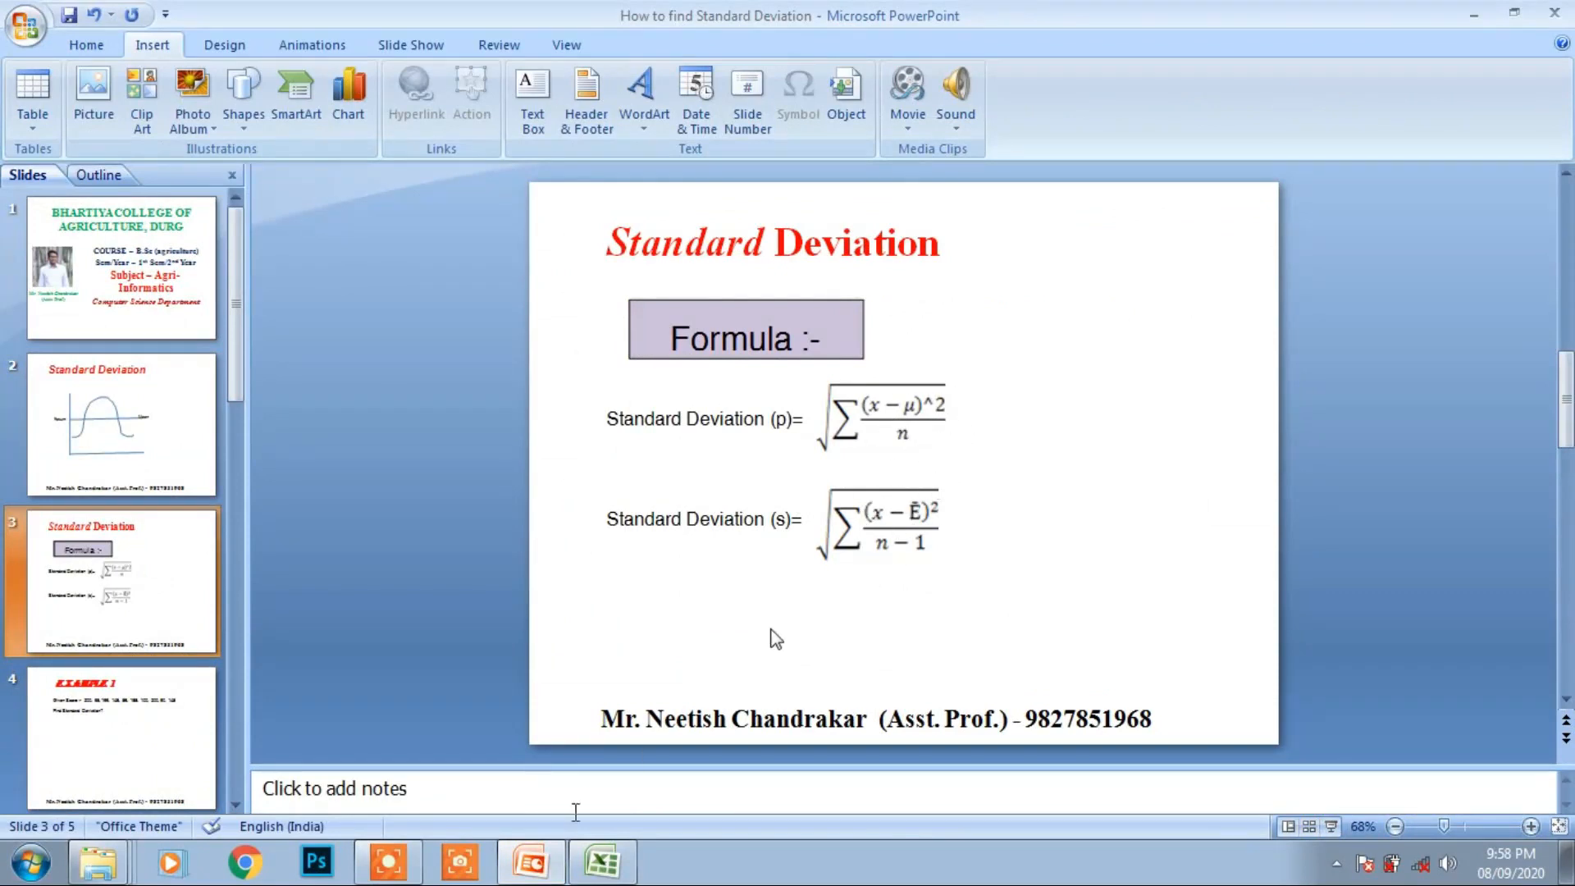
Switch back to Excel and start the sample standard deviation formula in F19 as =sqrt(sum(F5:F15)/
click(601, 861)
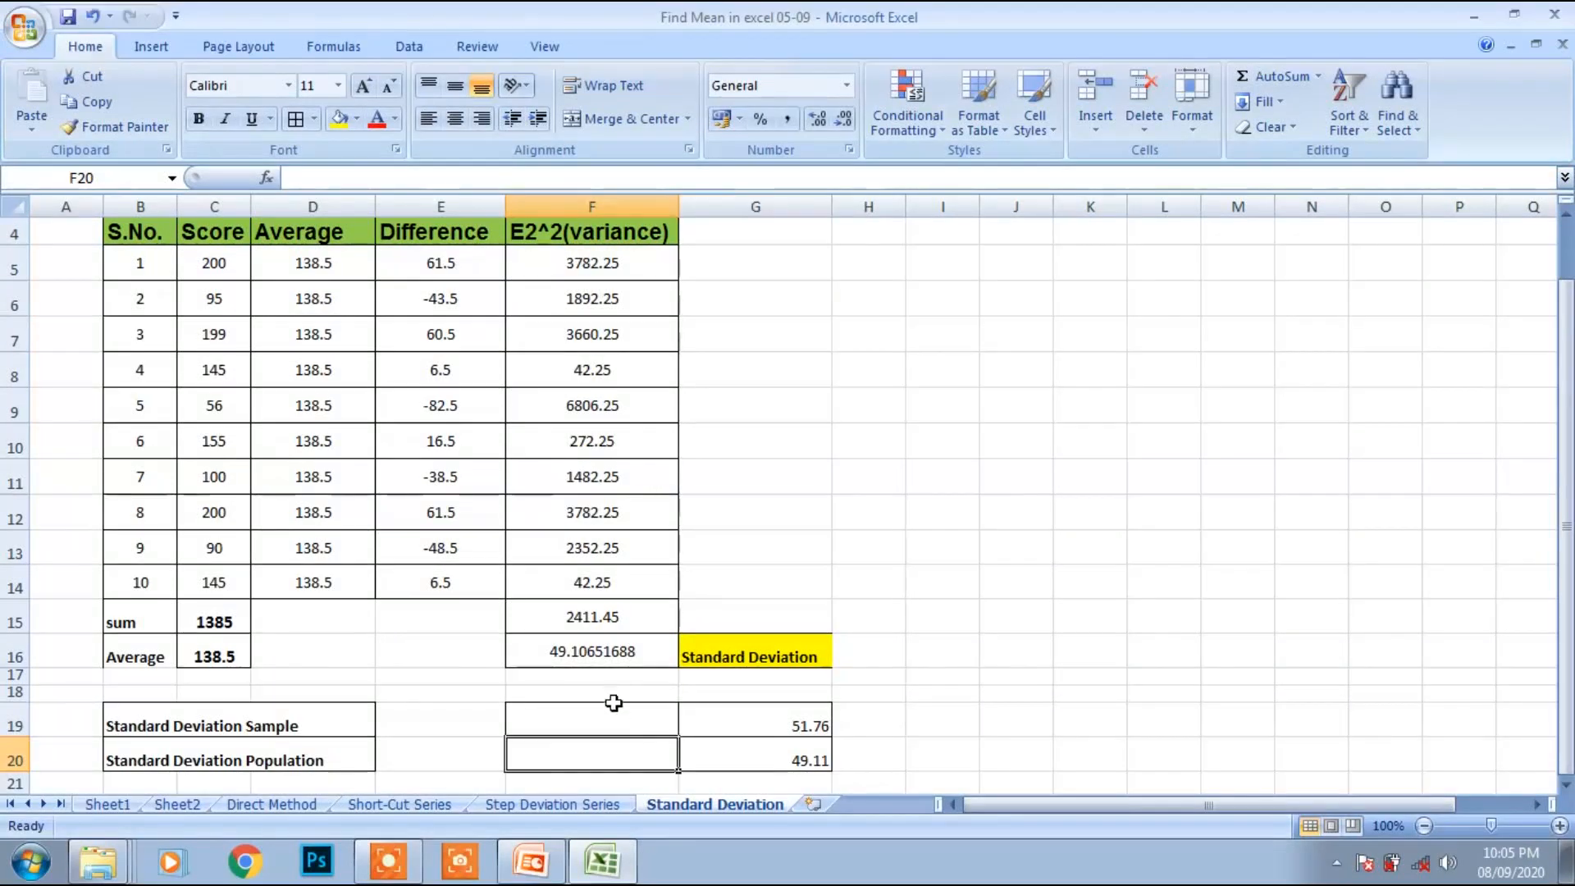
click(613, 707)
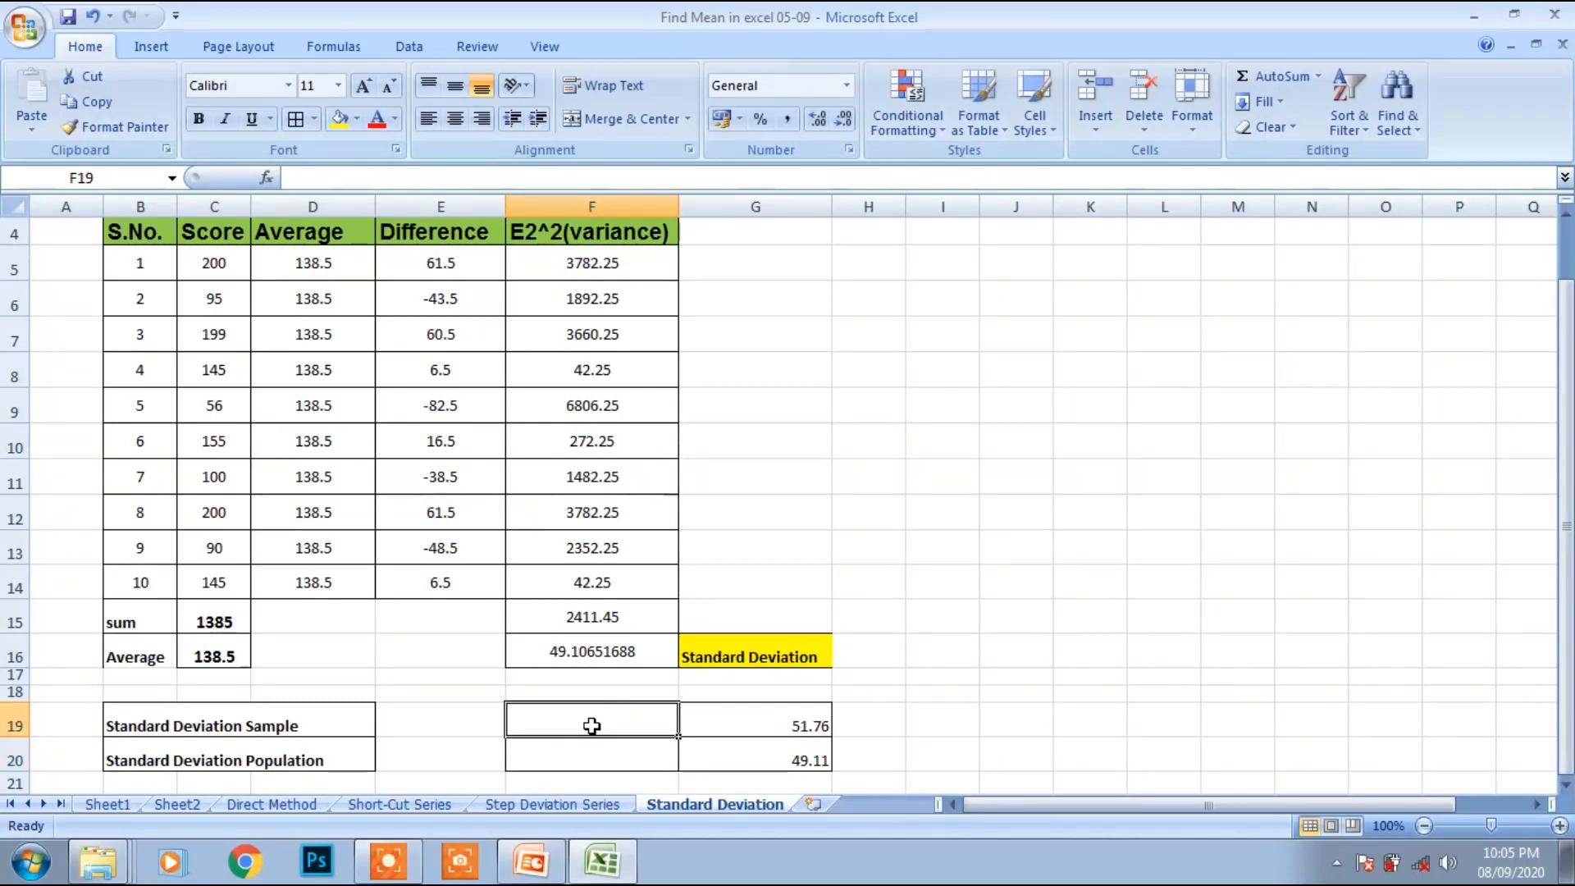
text(=)
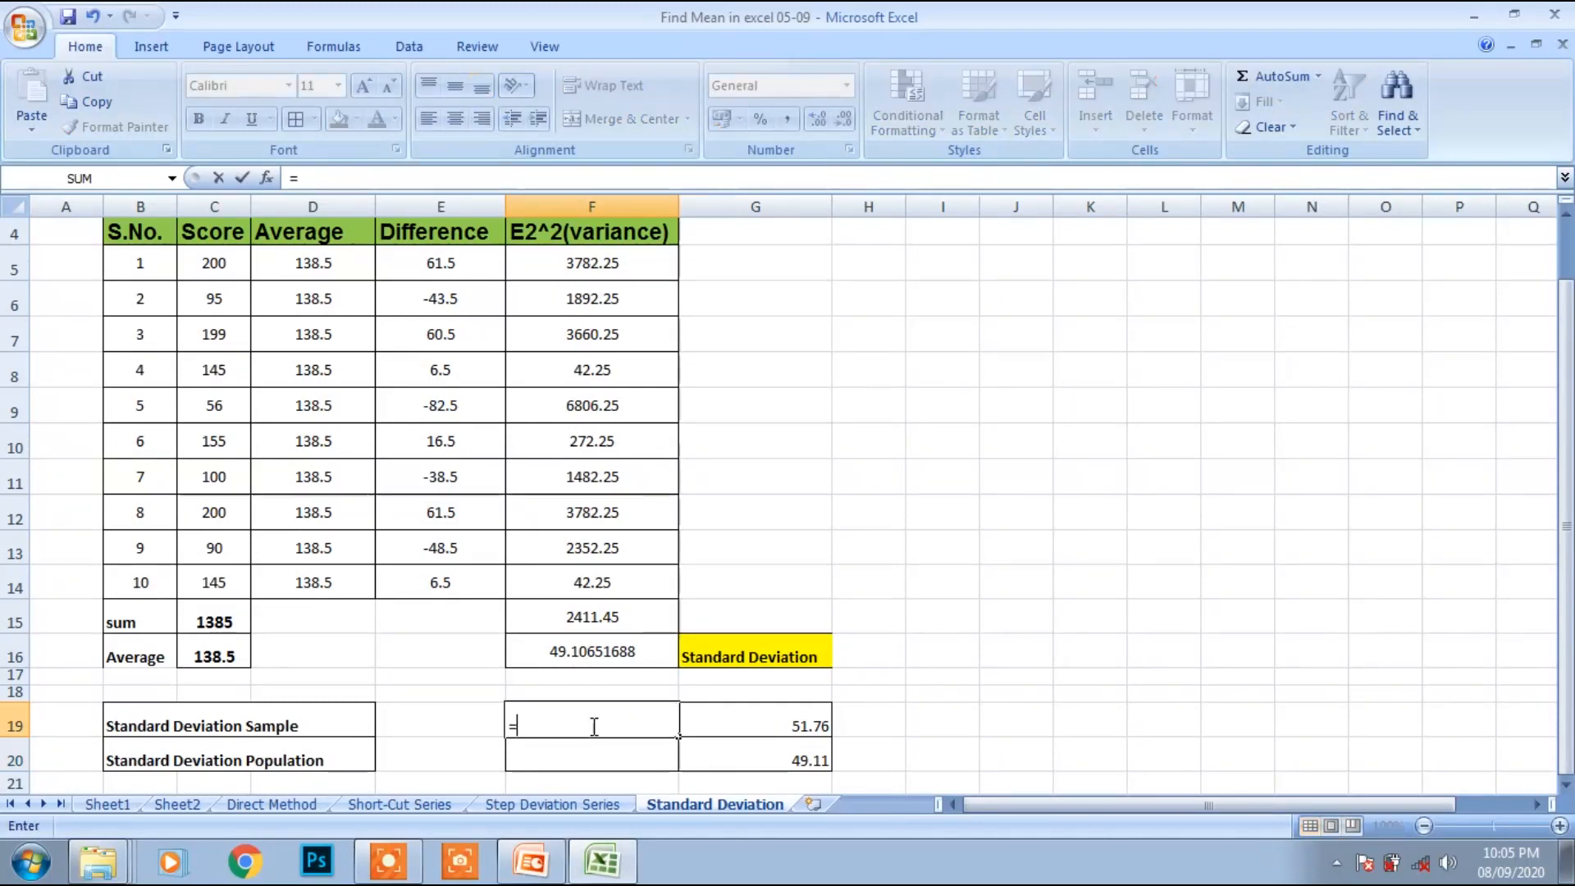
text(sqr)
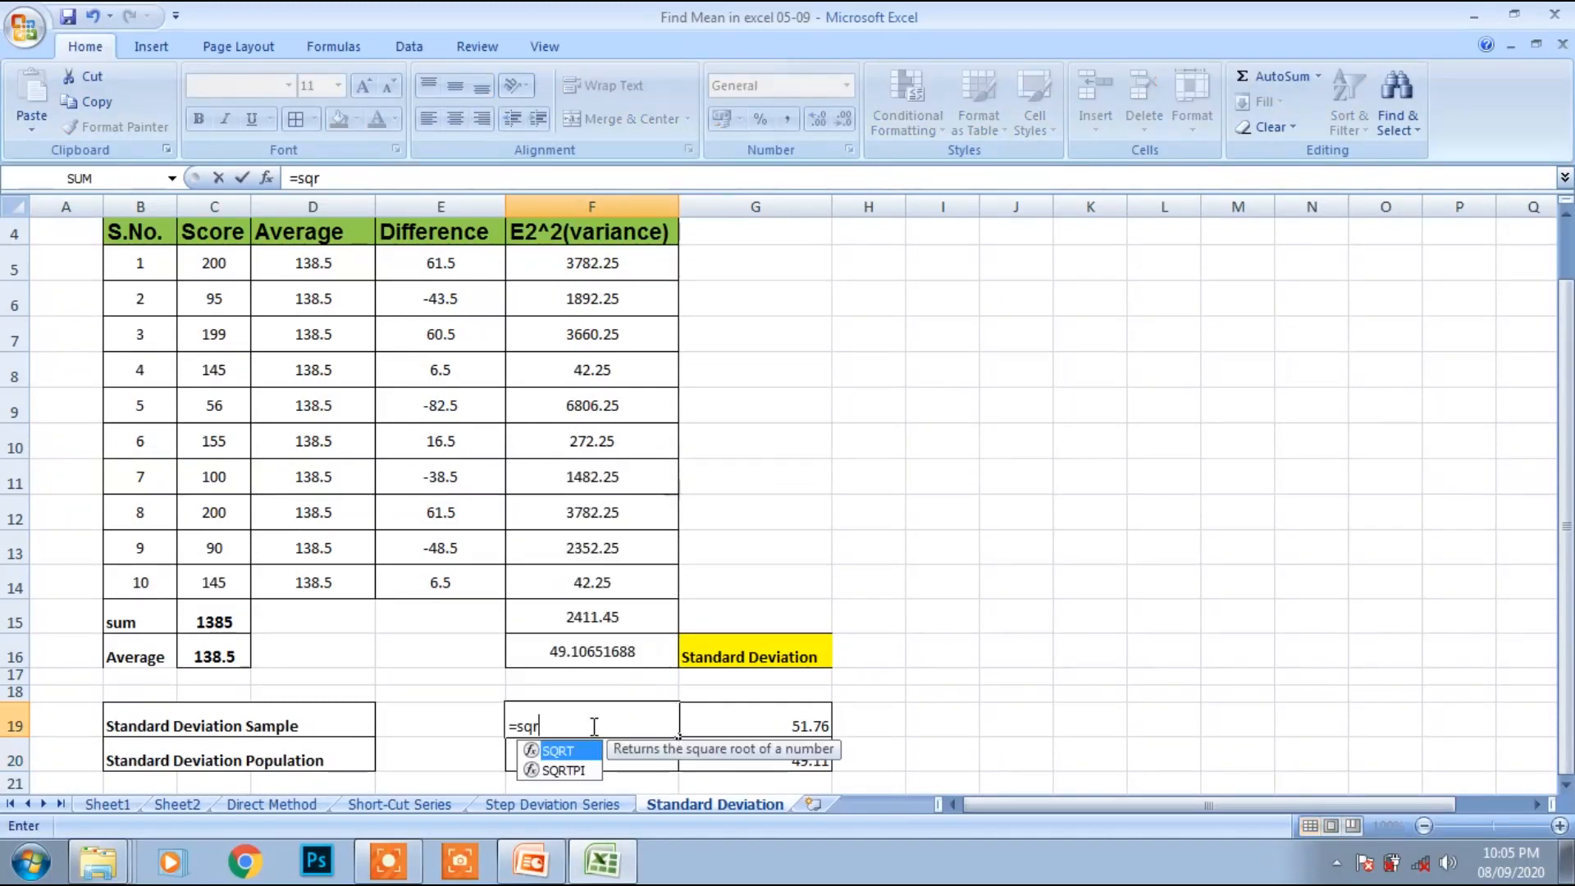
text(t()
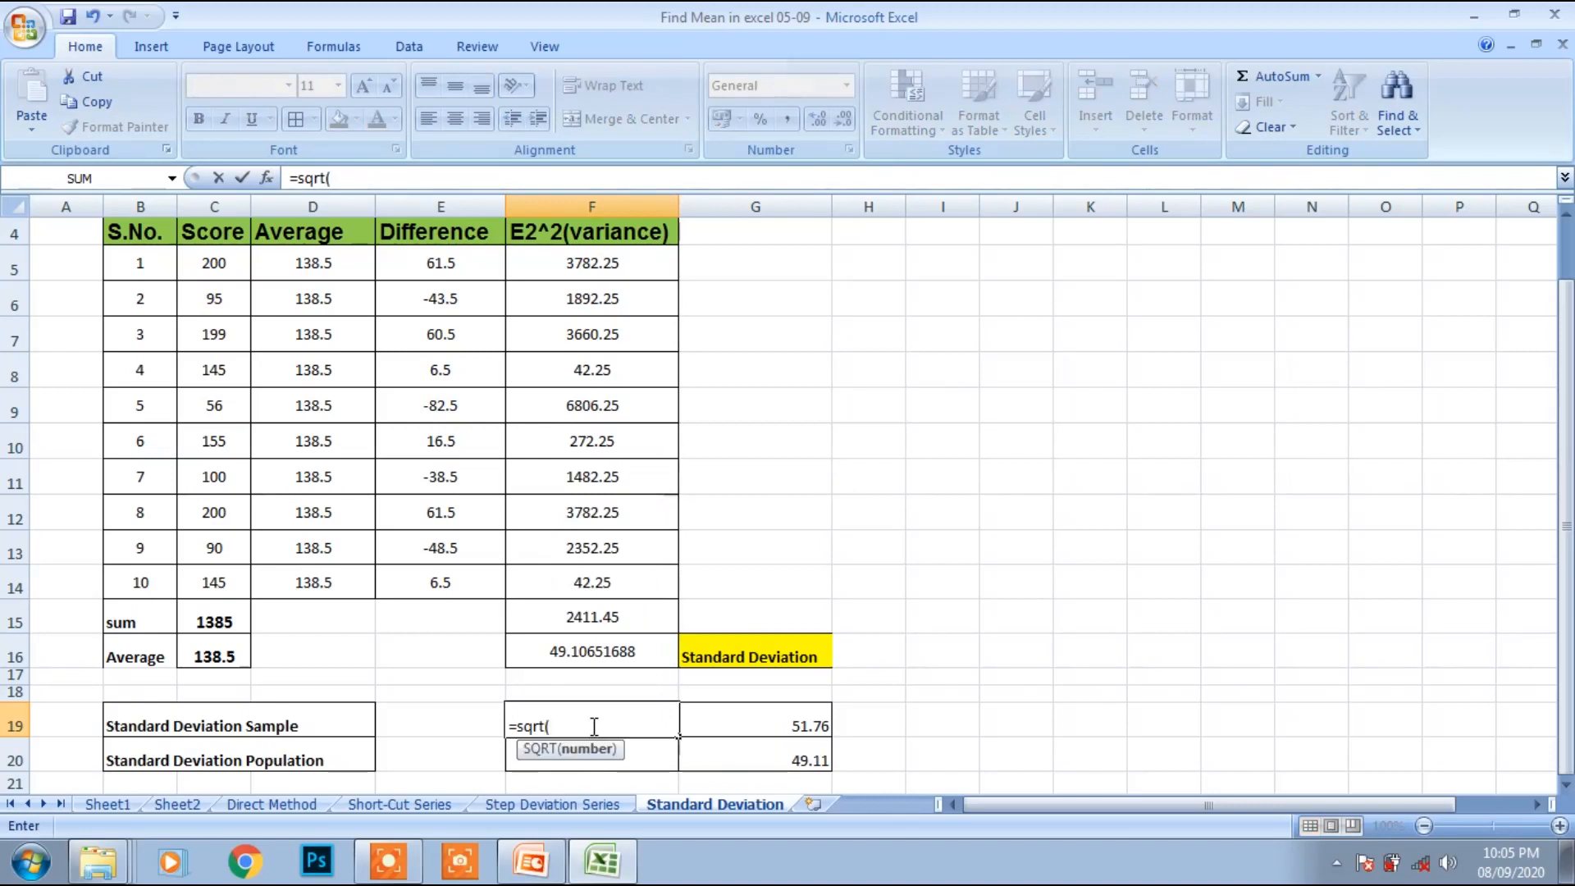
text(sum)
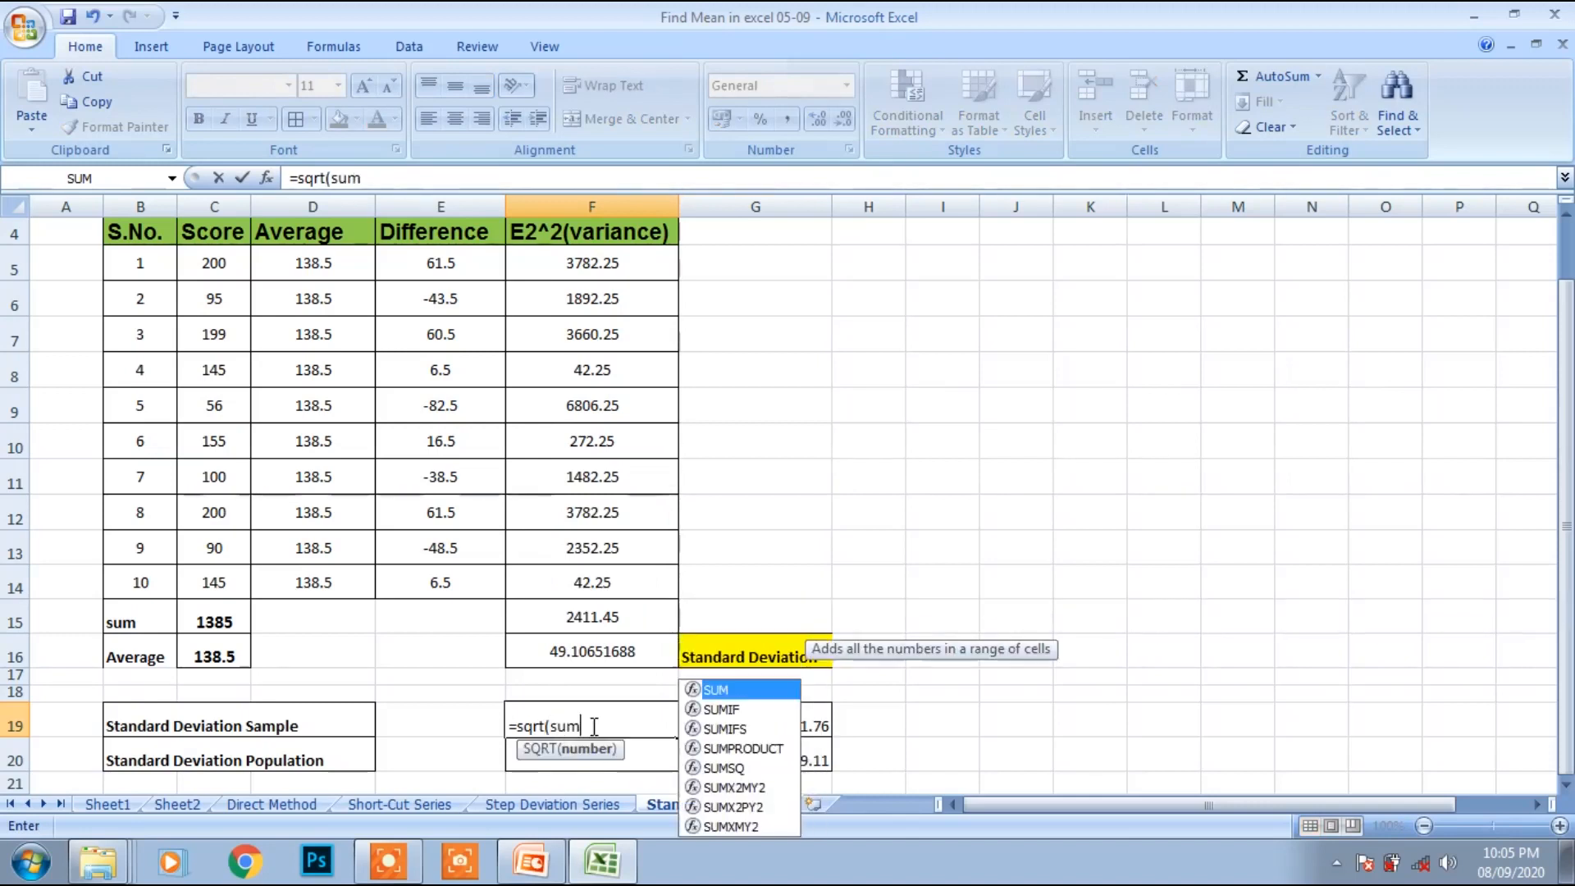
text(()
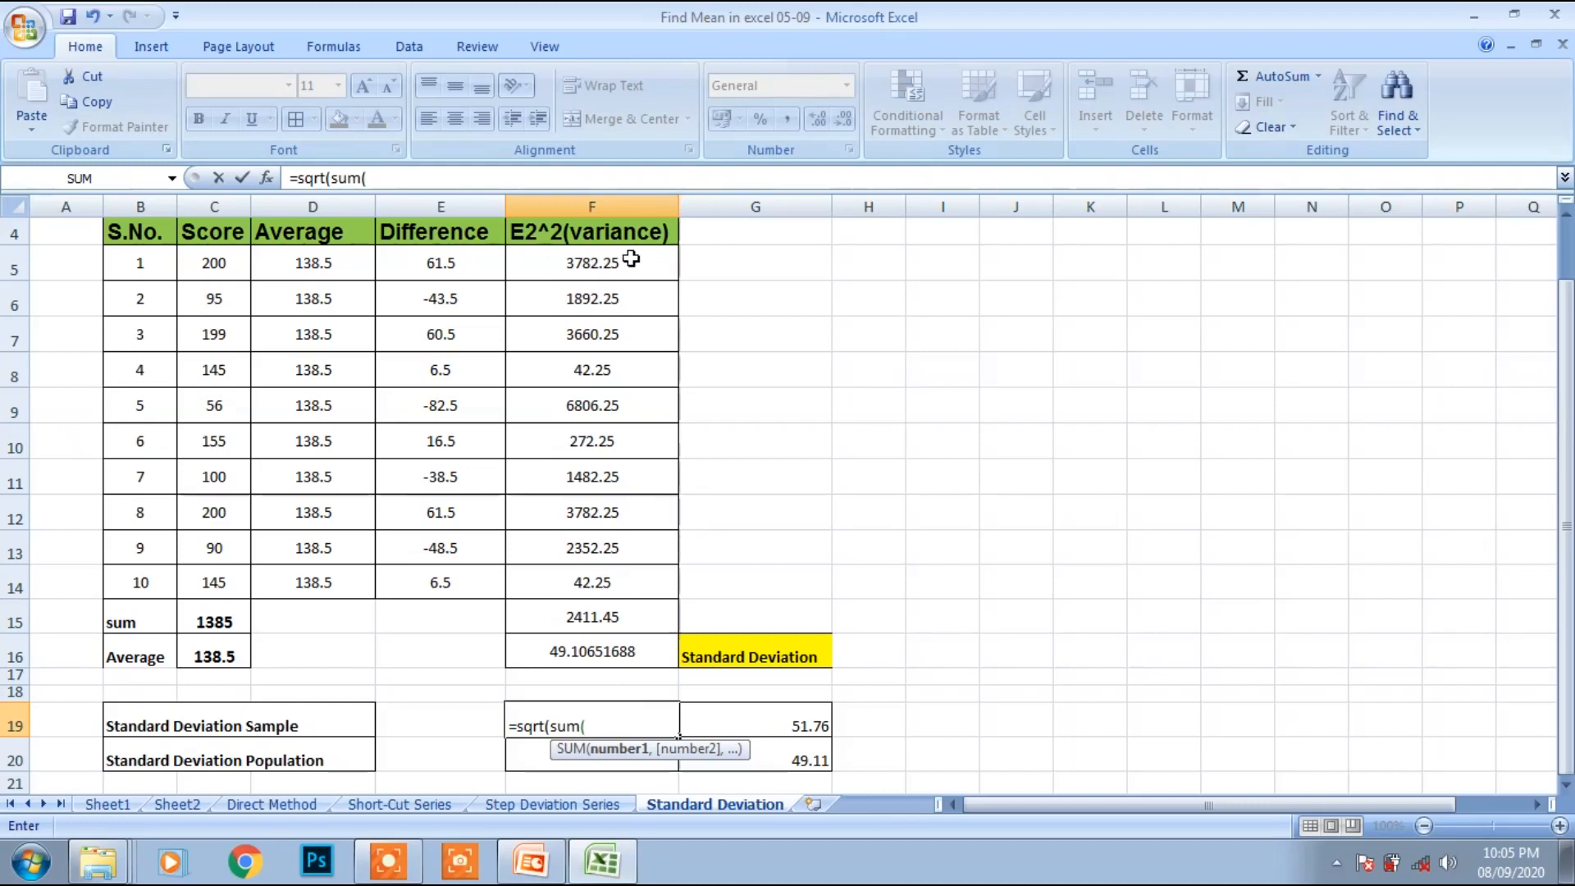
drag(630, 259, 576, 617)
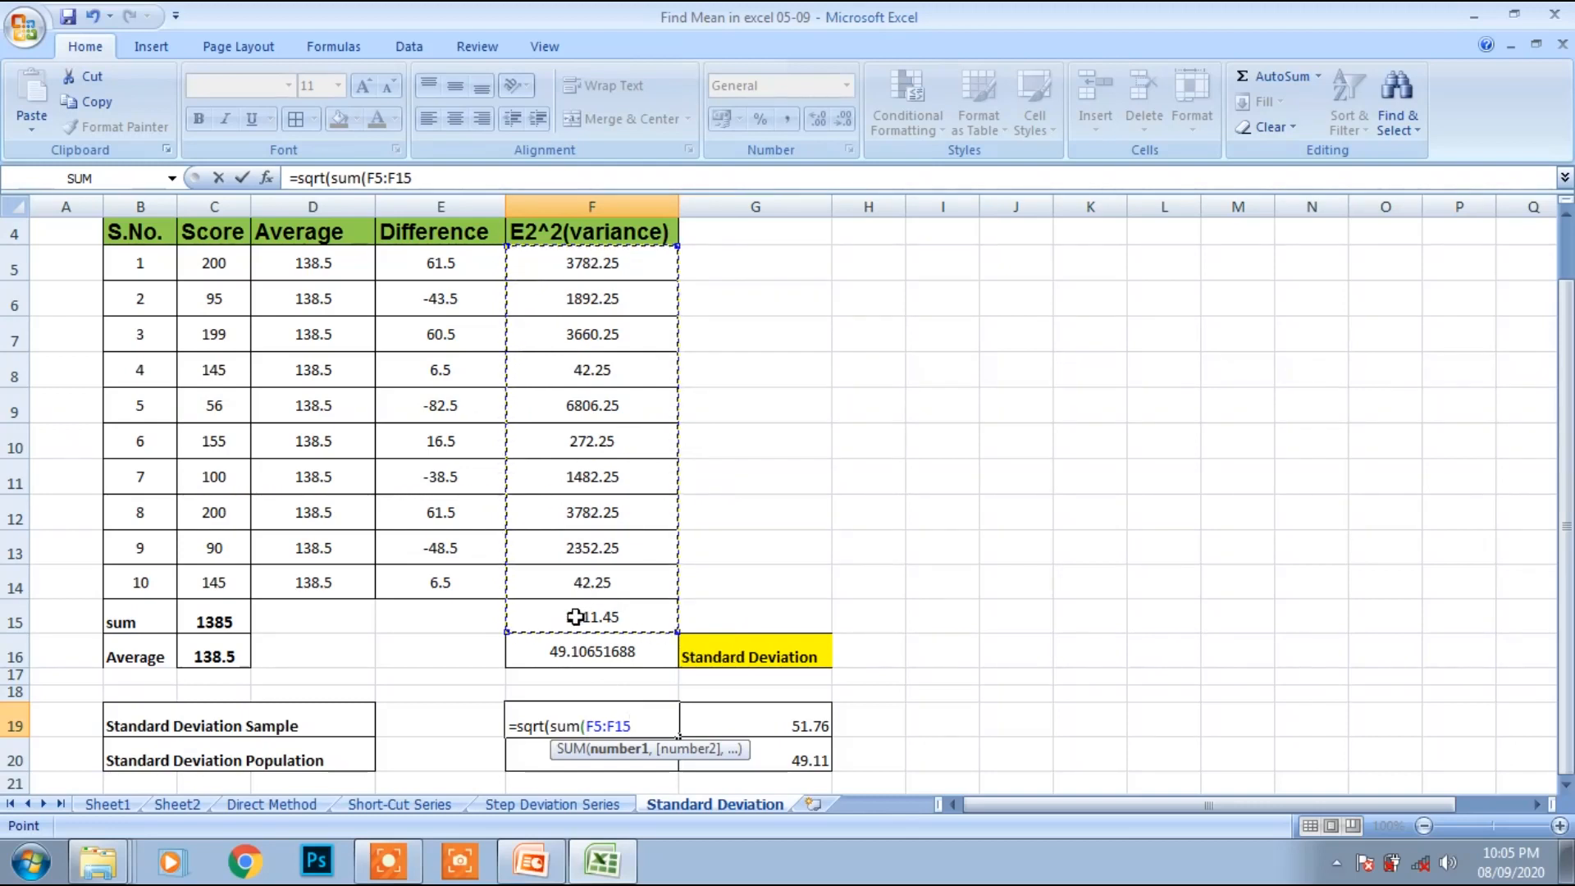
text()/)
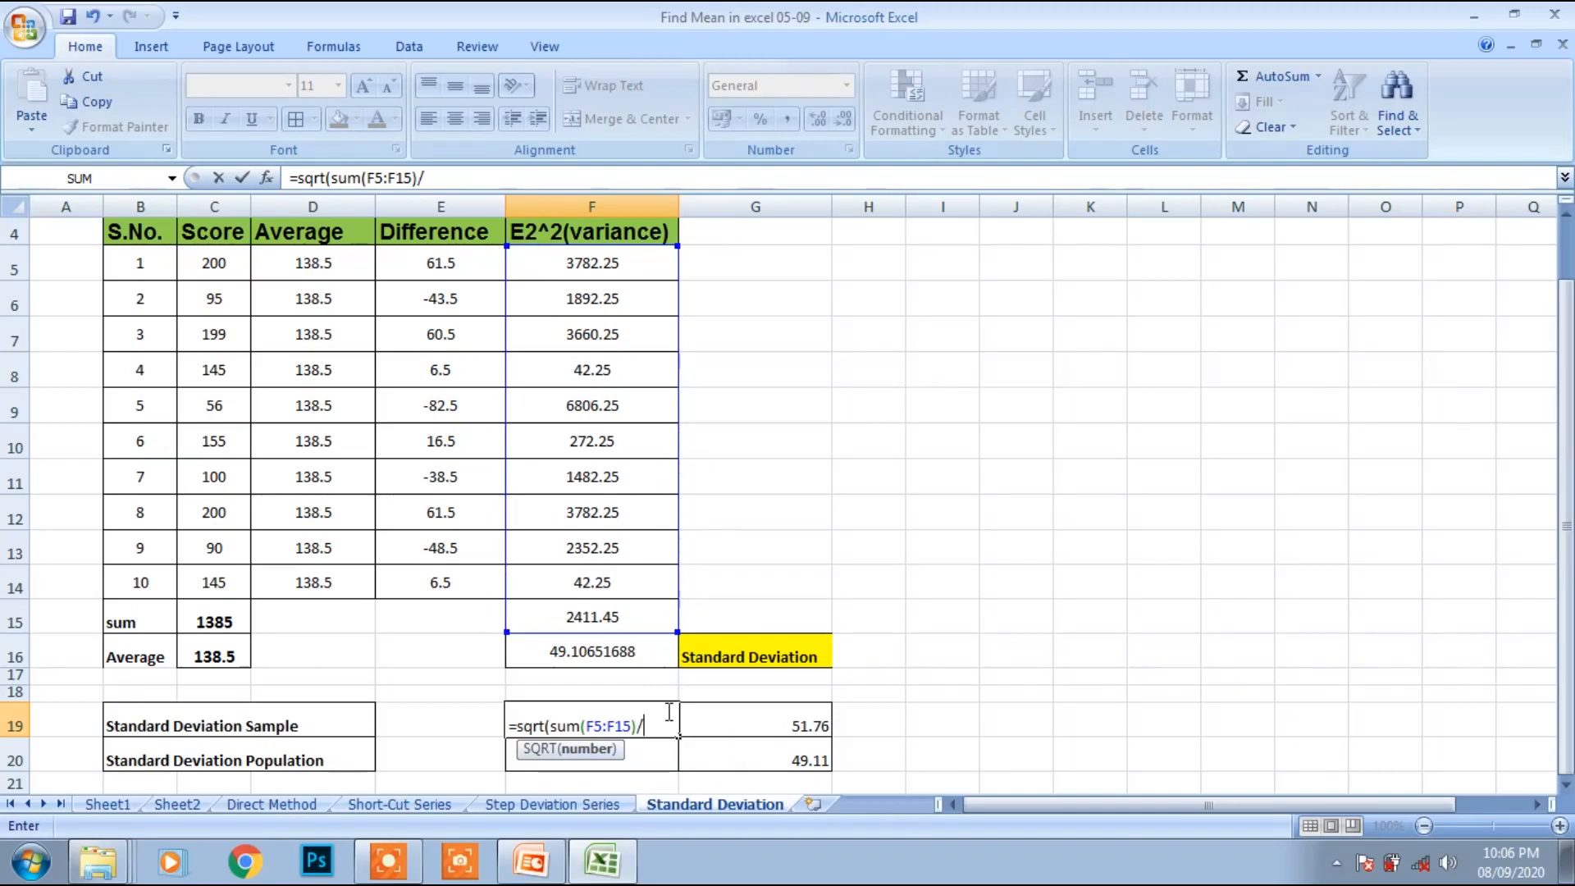
Complete the sample standard deviation formula in F19 as =sqrt(sum(F5:F15)/(count(F5:F15)-1))
text(count)
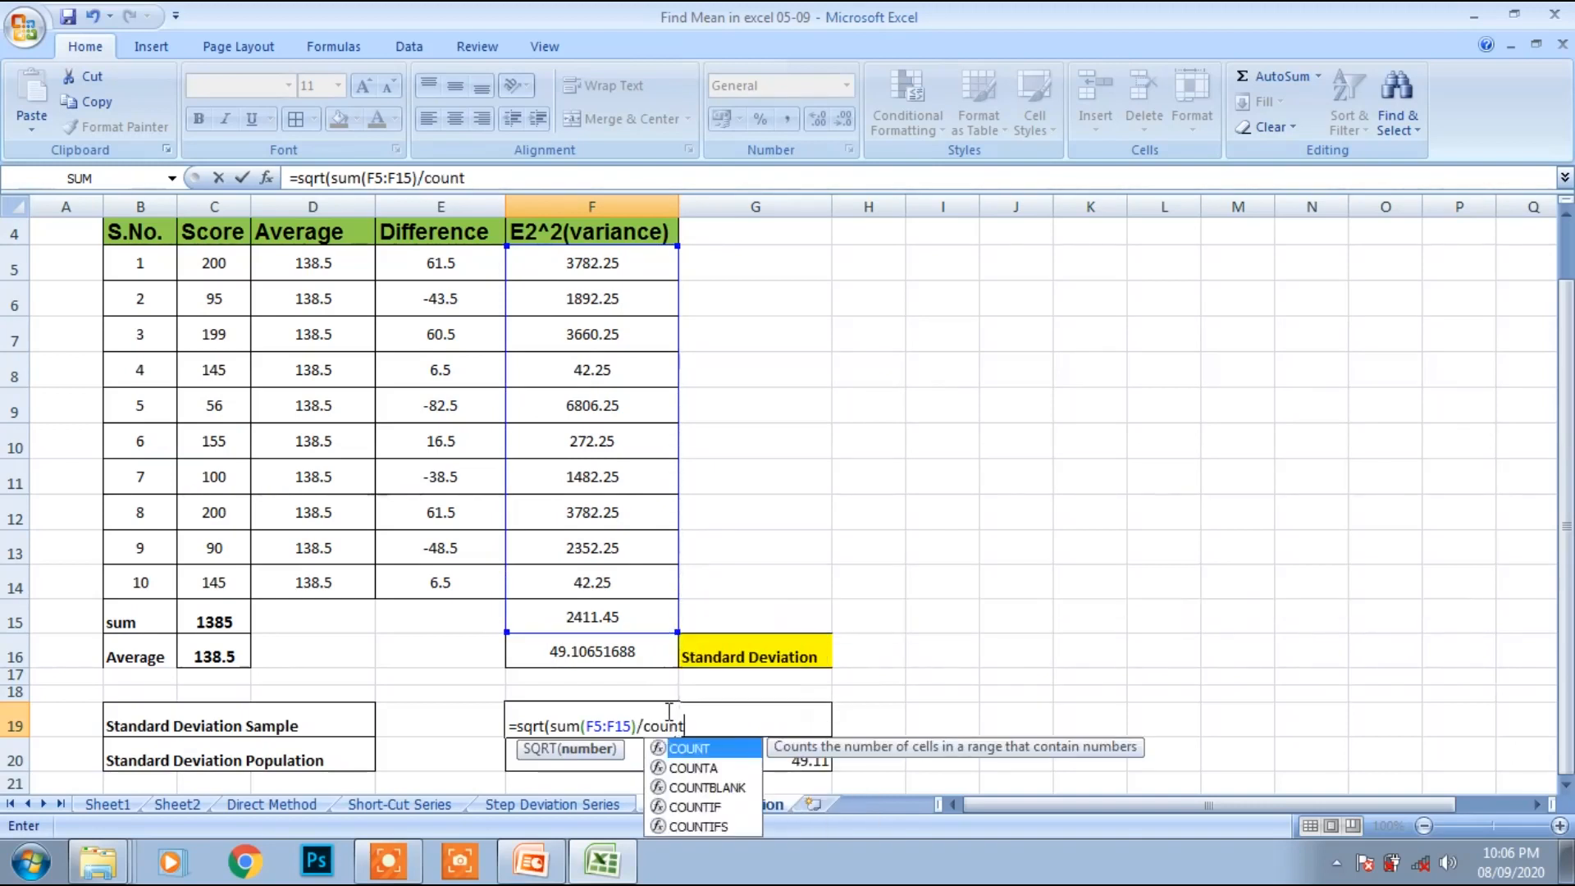
key(BackSpace)
key(BackSpace)
key(BackSpace)
key(BackSpace)
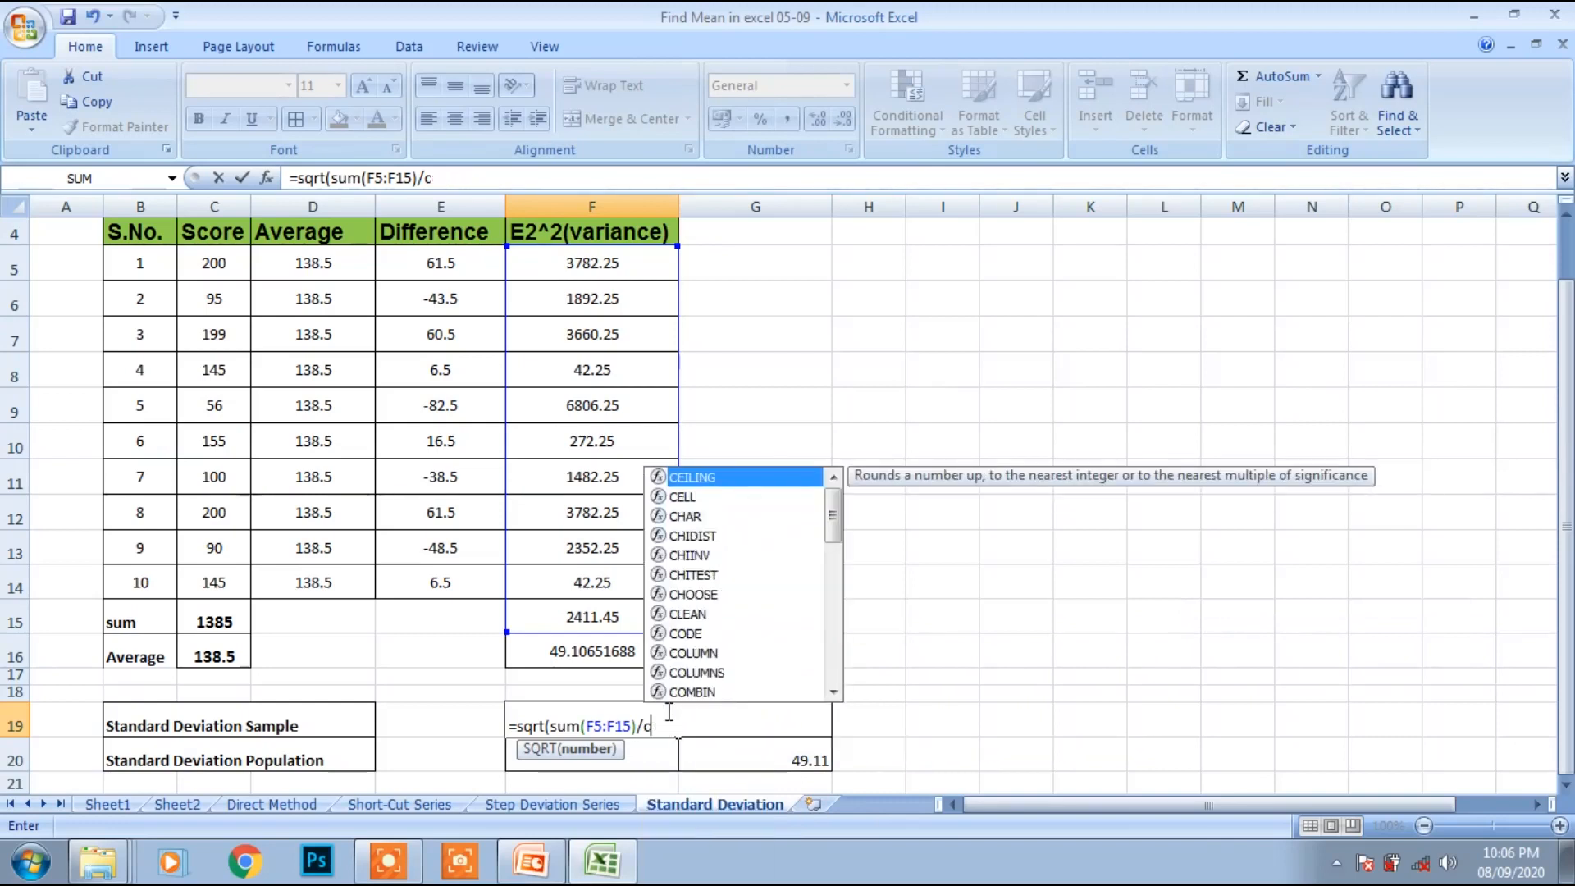
text(()
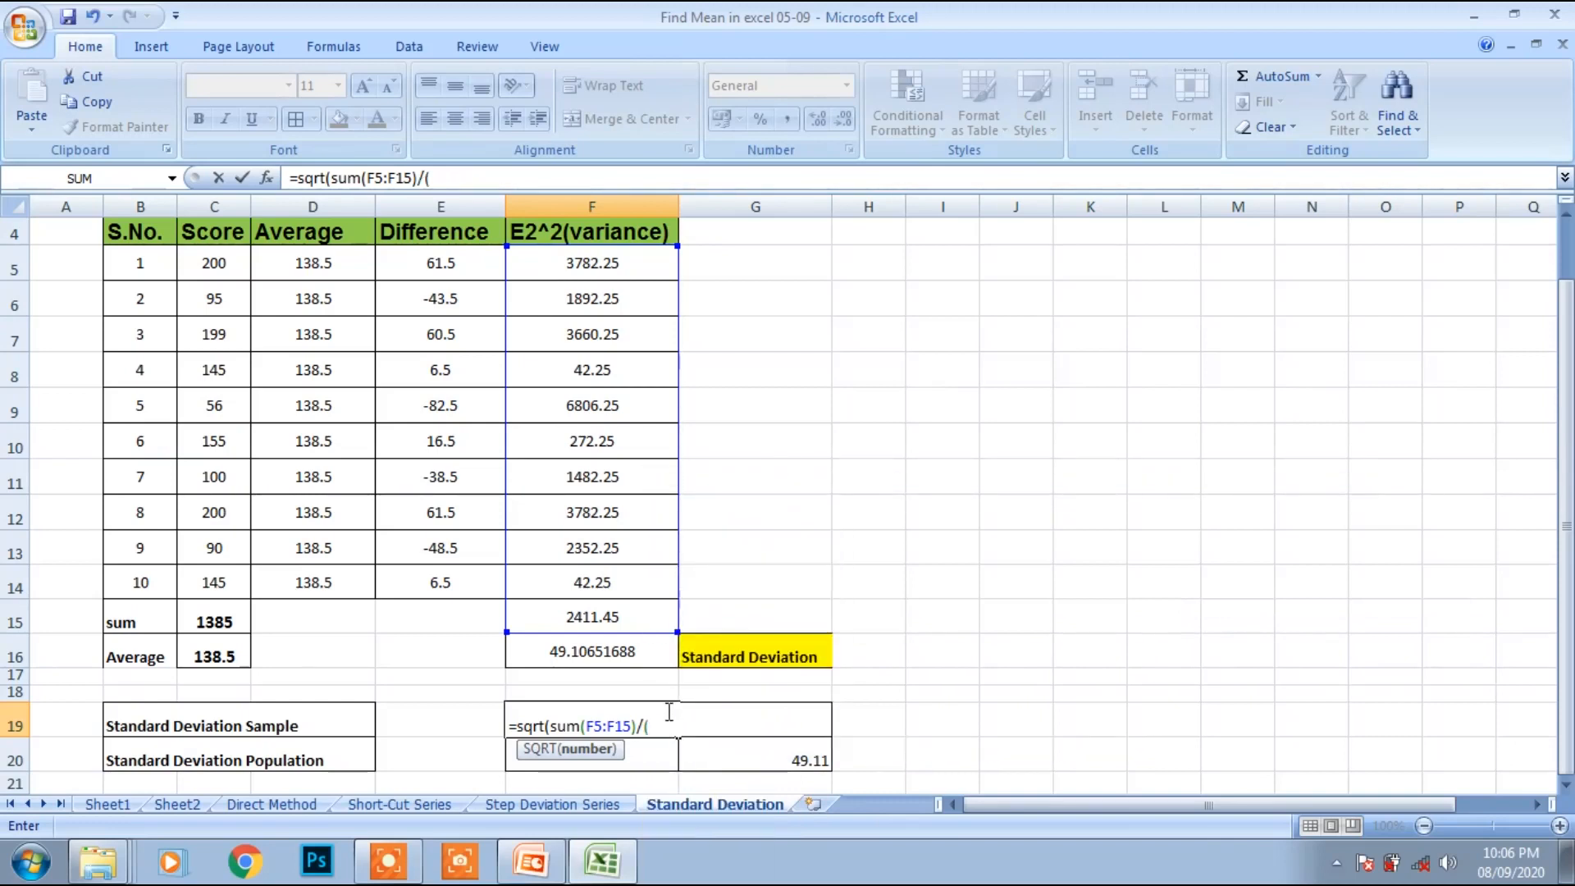
text(count()
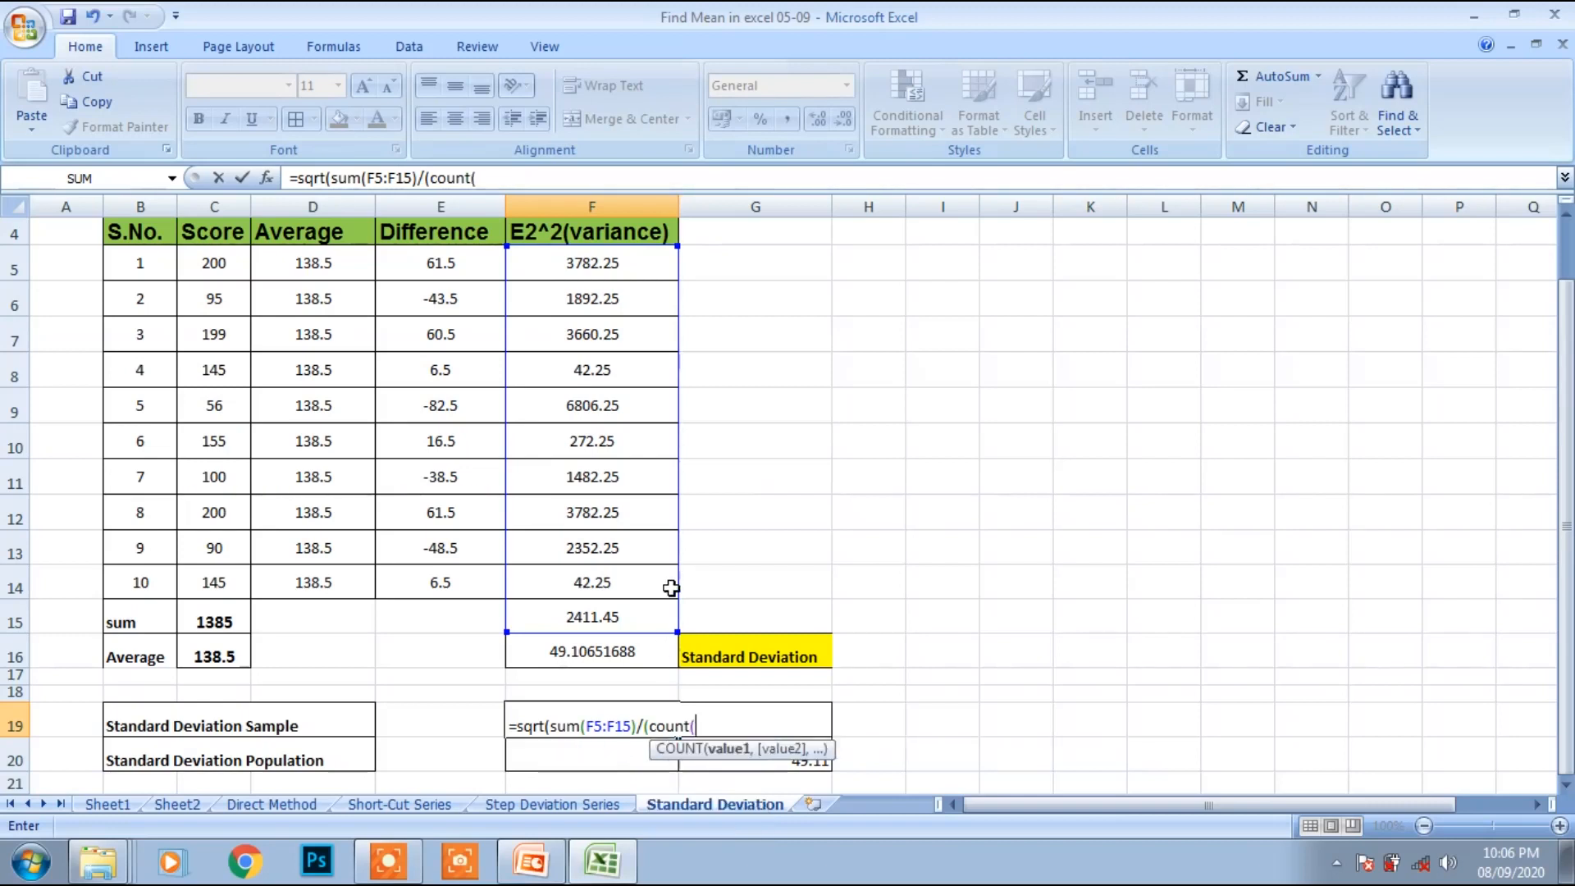
drag(596, 266, 589, 611)
text())
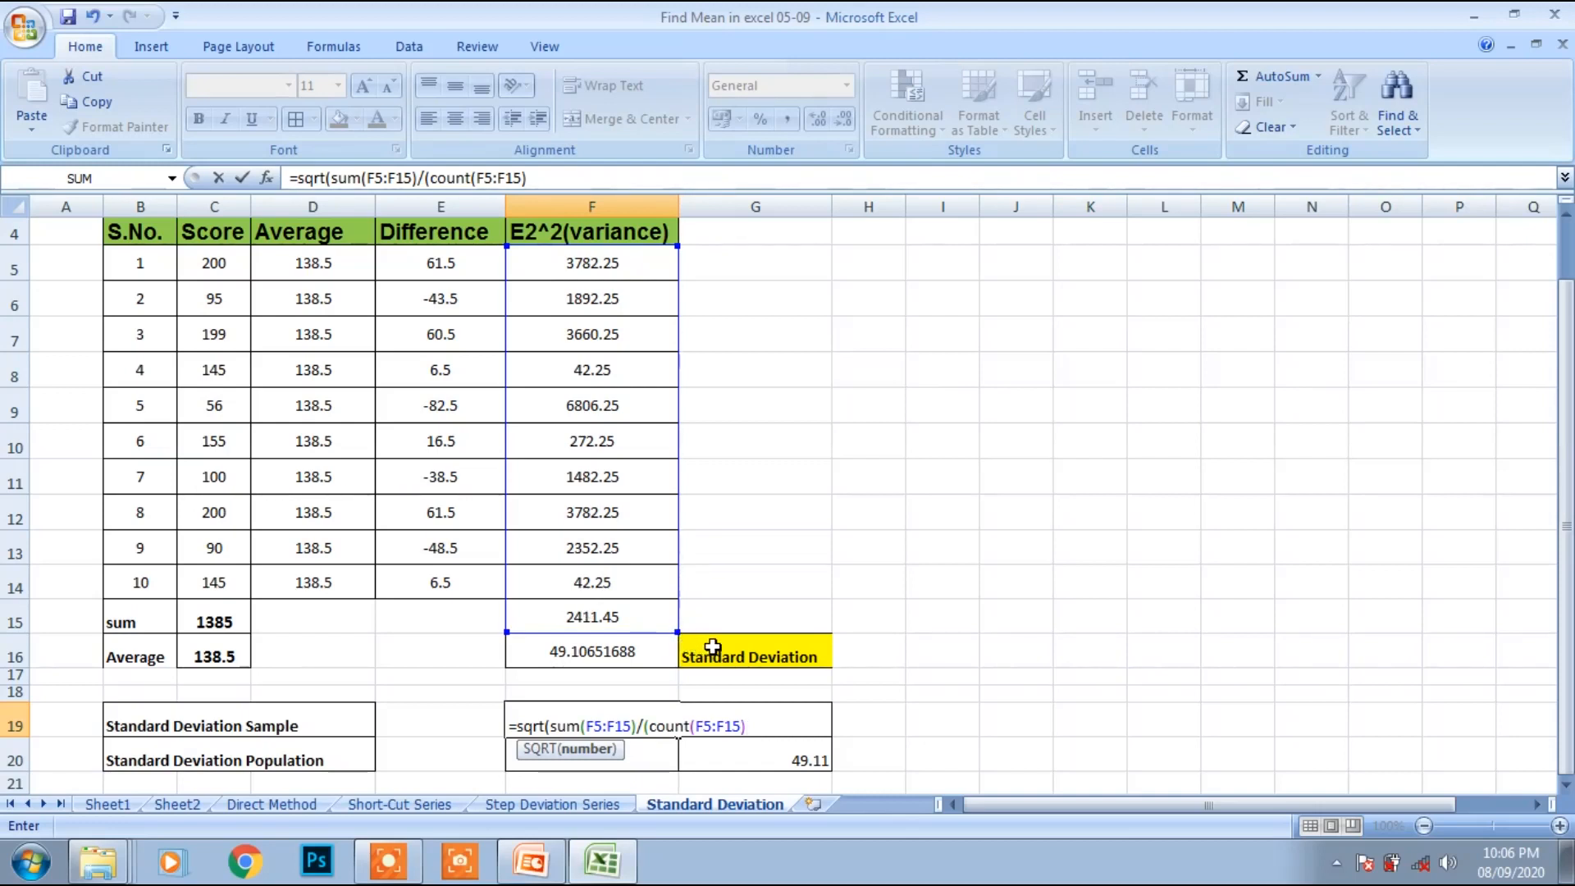
text(-1))
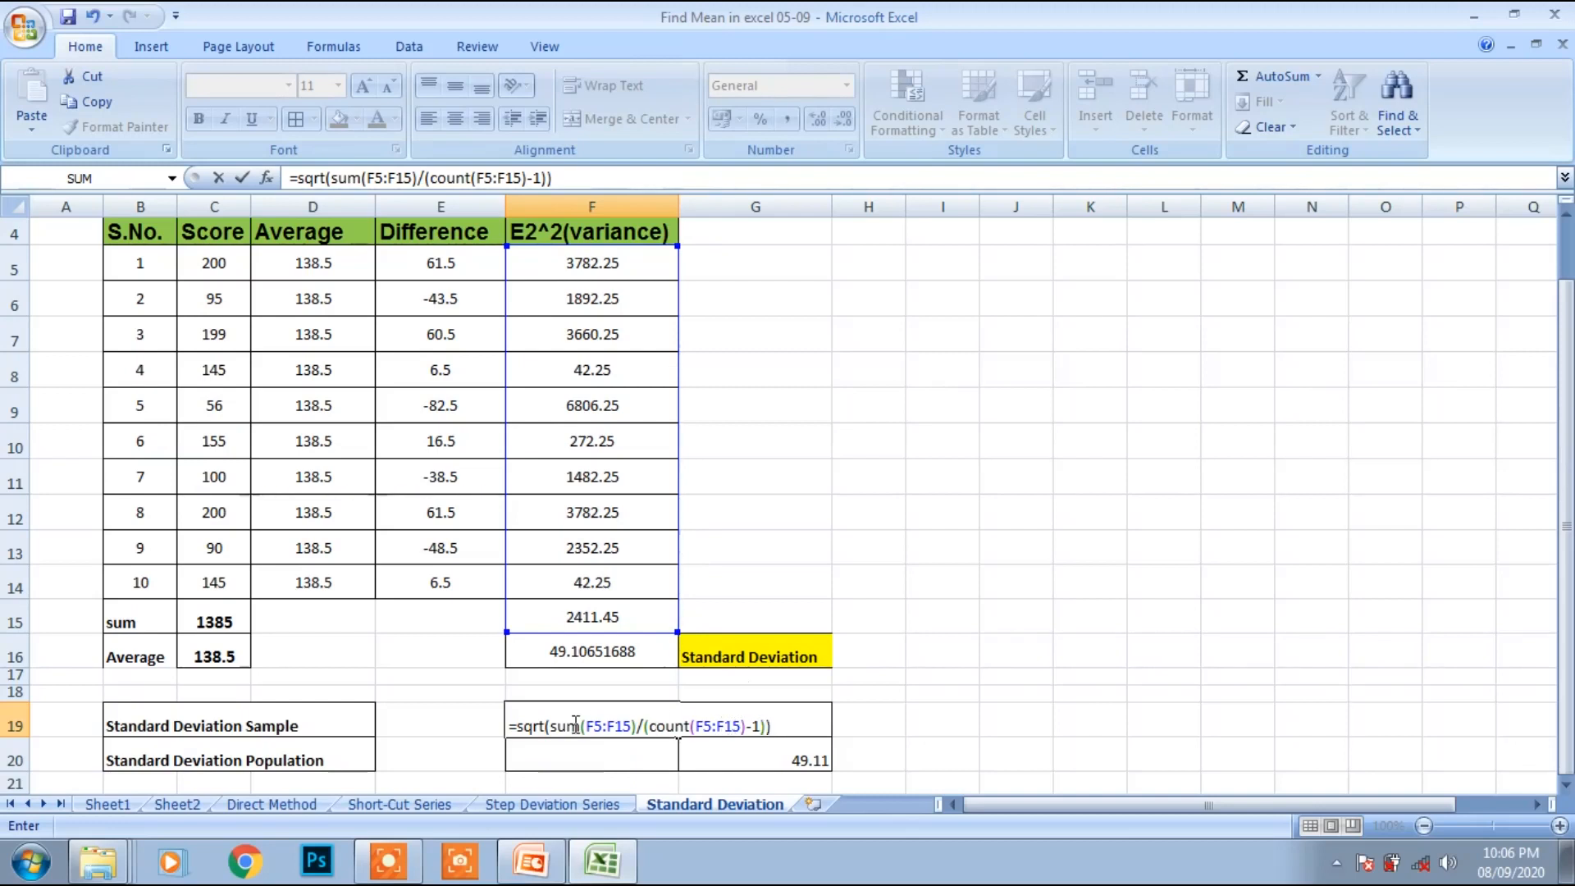
key(Return)
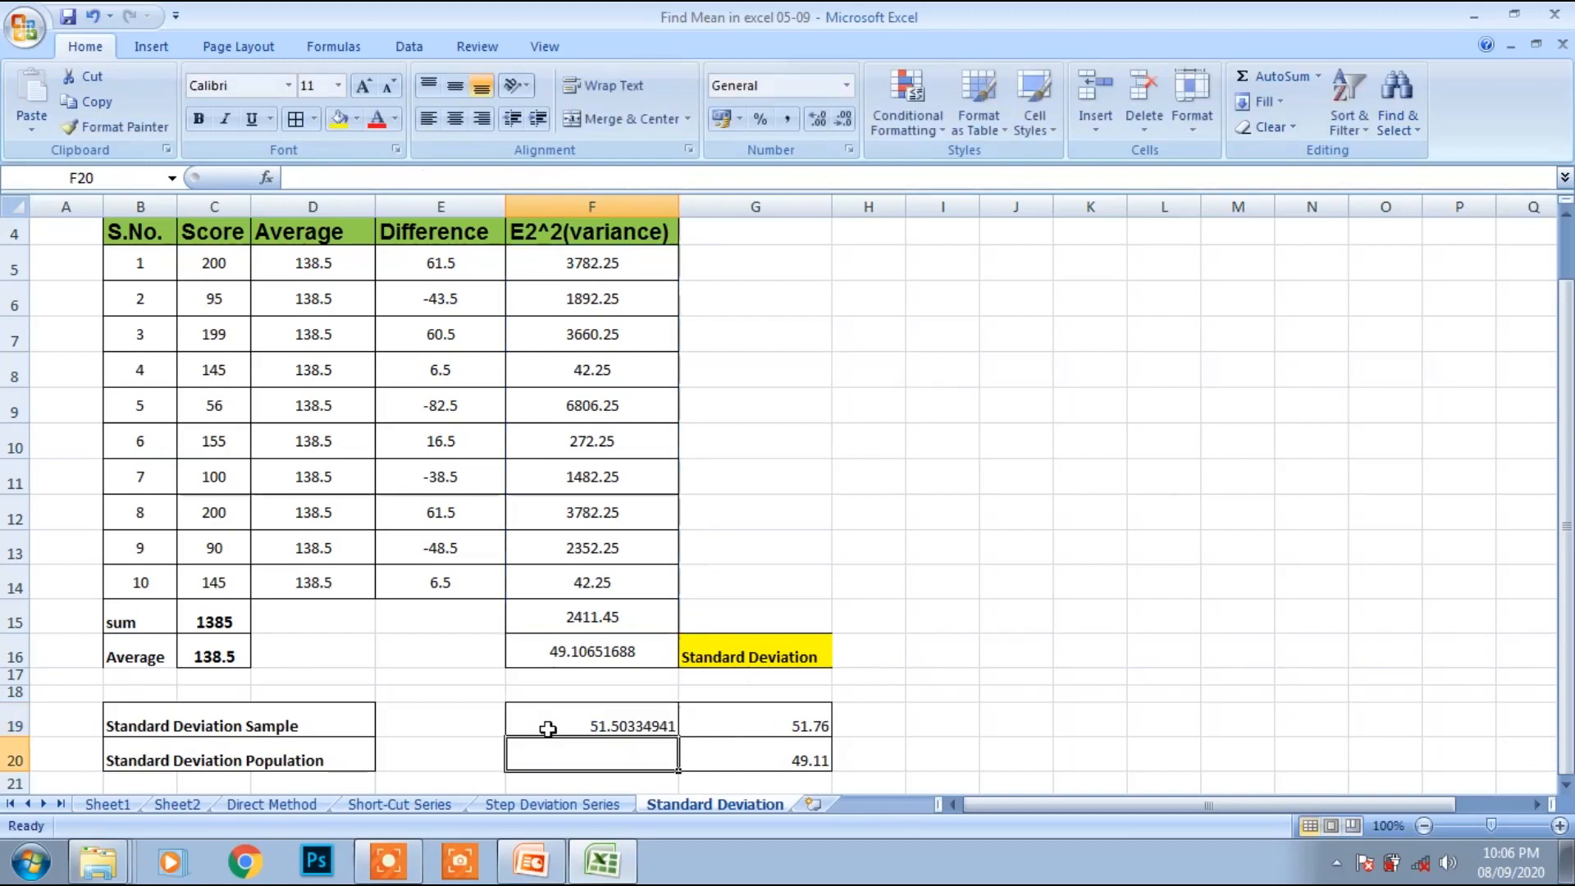
Format the sample standard deviation in F19 to show two decimal places
click(626, 719)
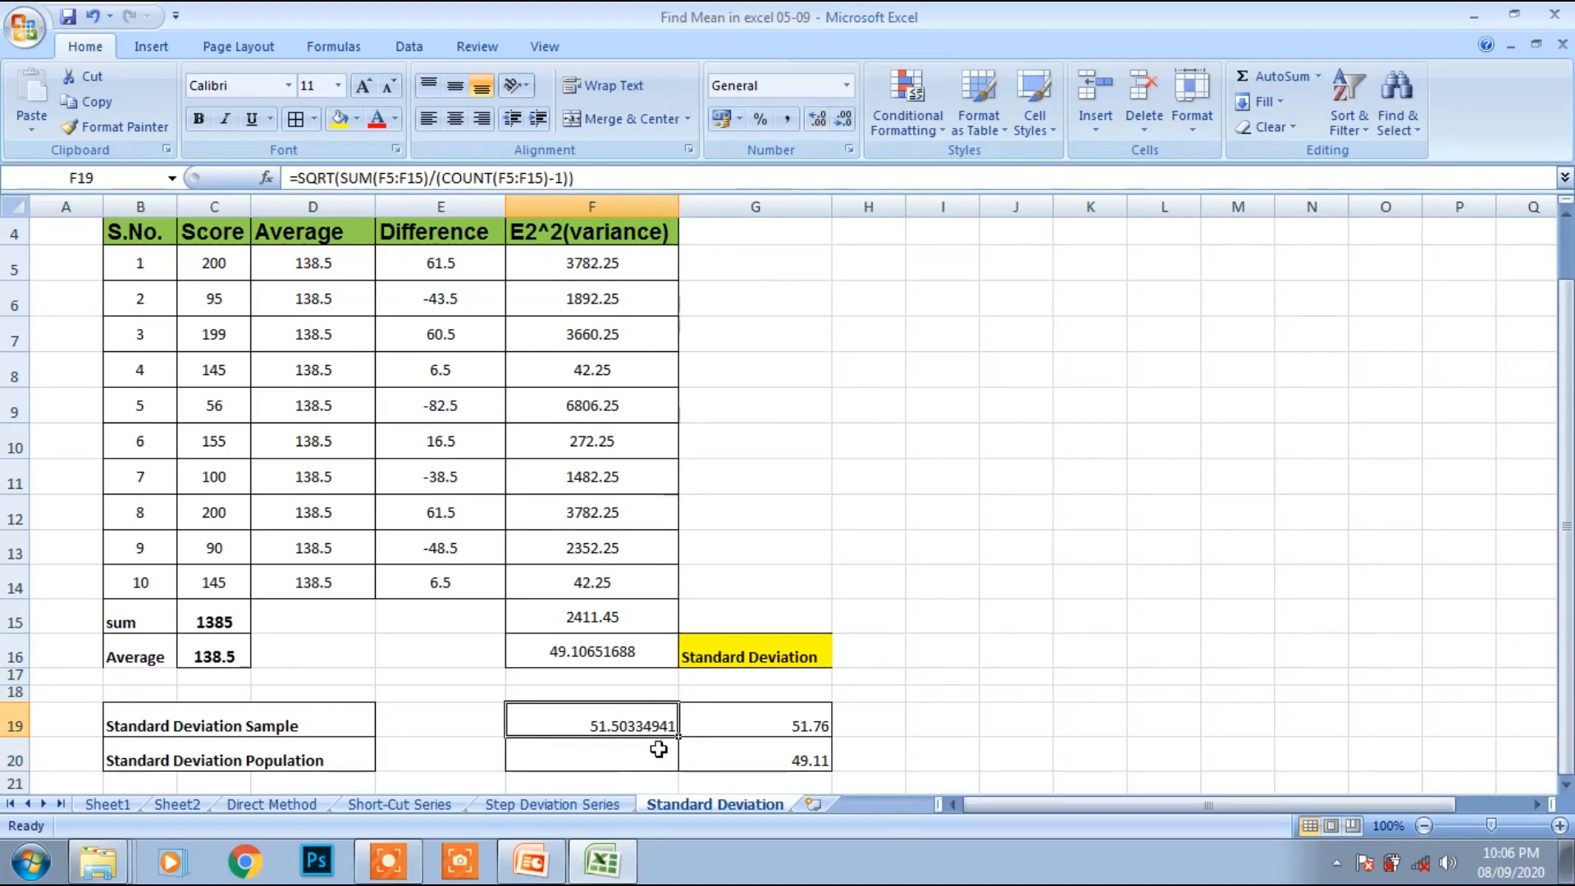
click(814, 122)
click(814, 121)
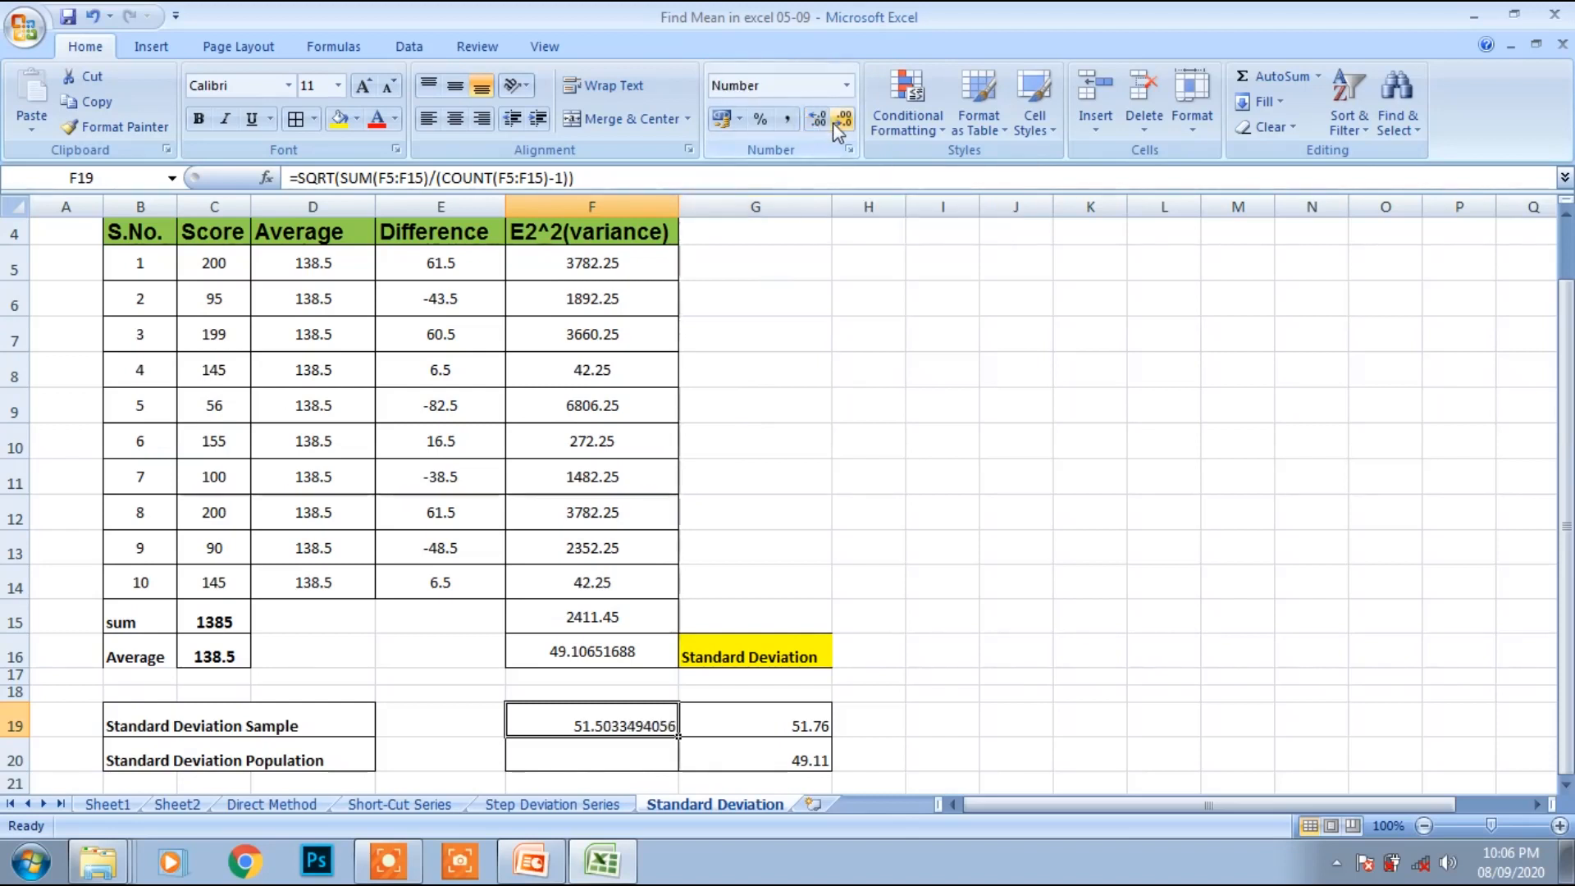
click(838, 123)
click(838, 123)
click(838, 123)
click(838, 123)
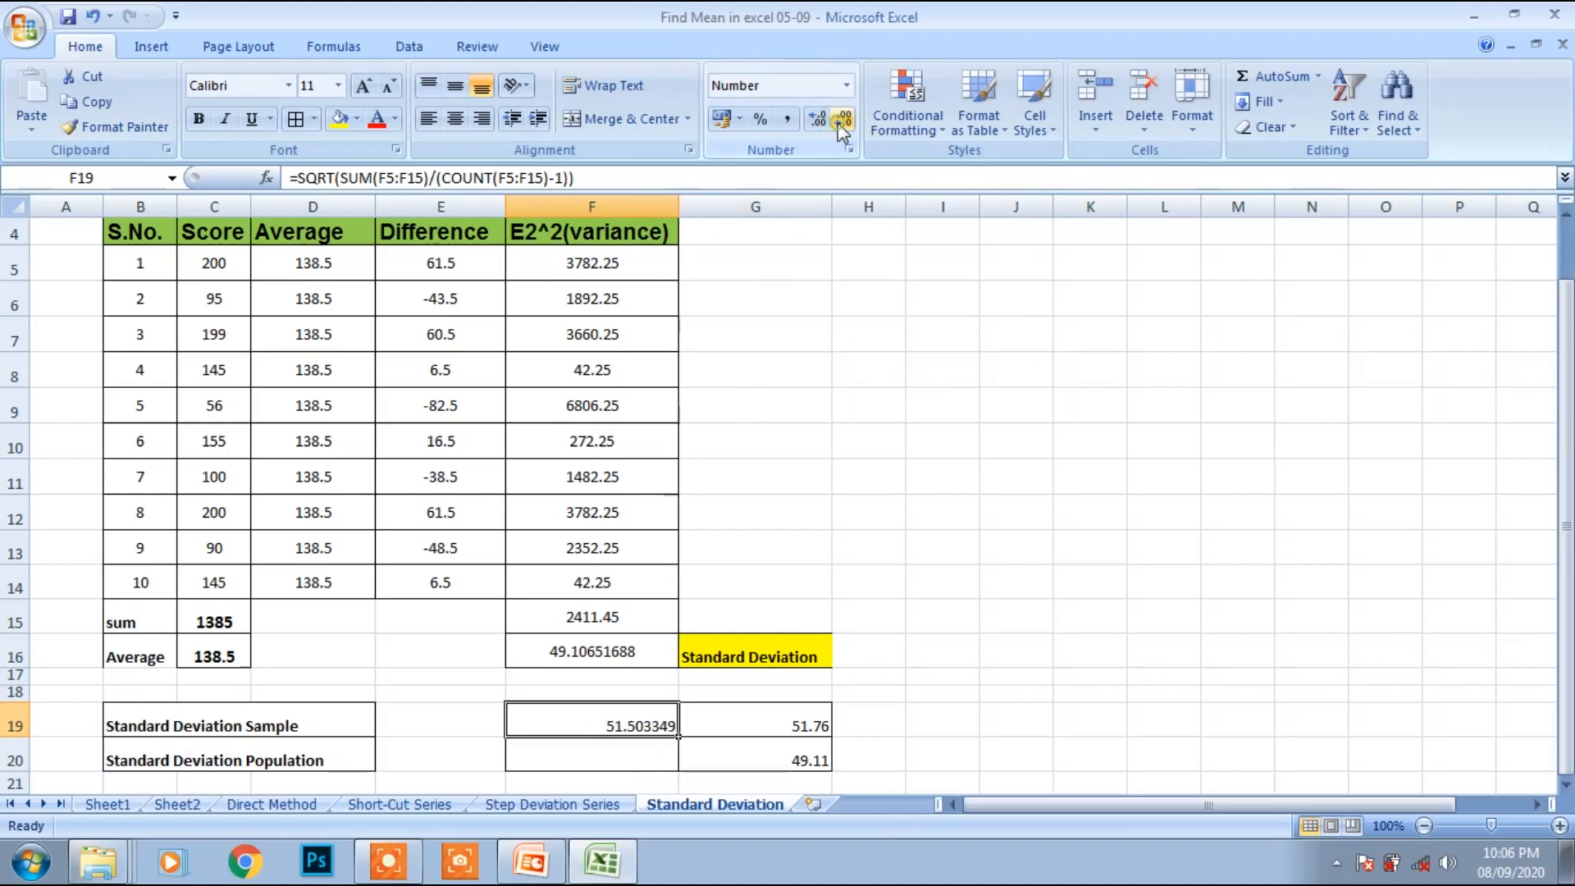
click(838, 122)
click(838, 123)
click(838, 122)
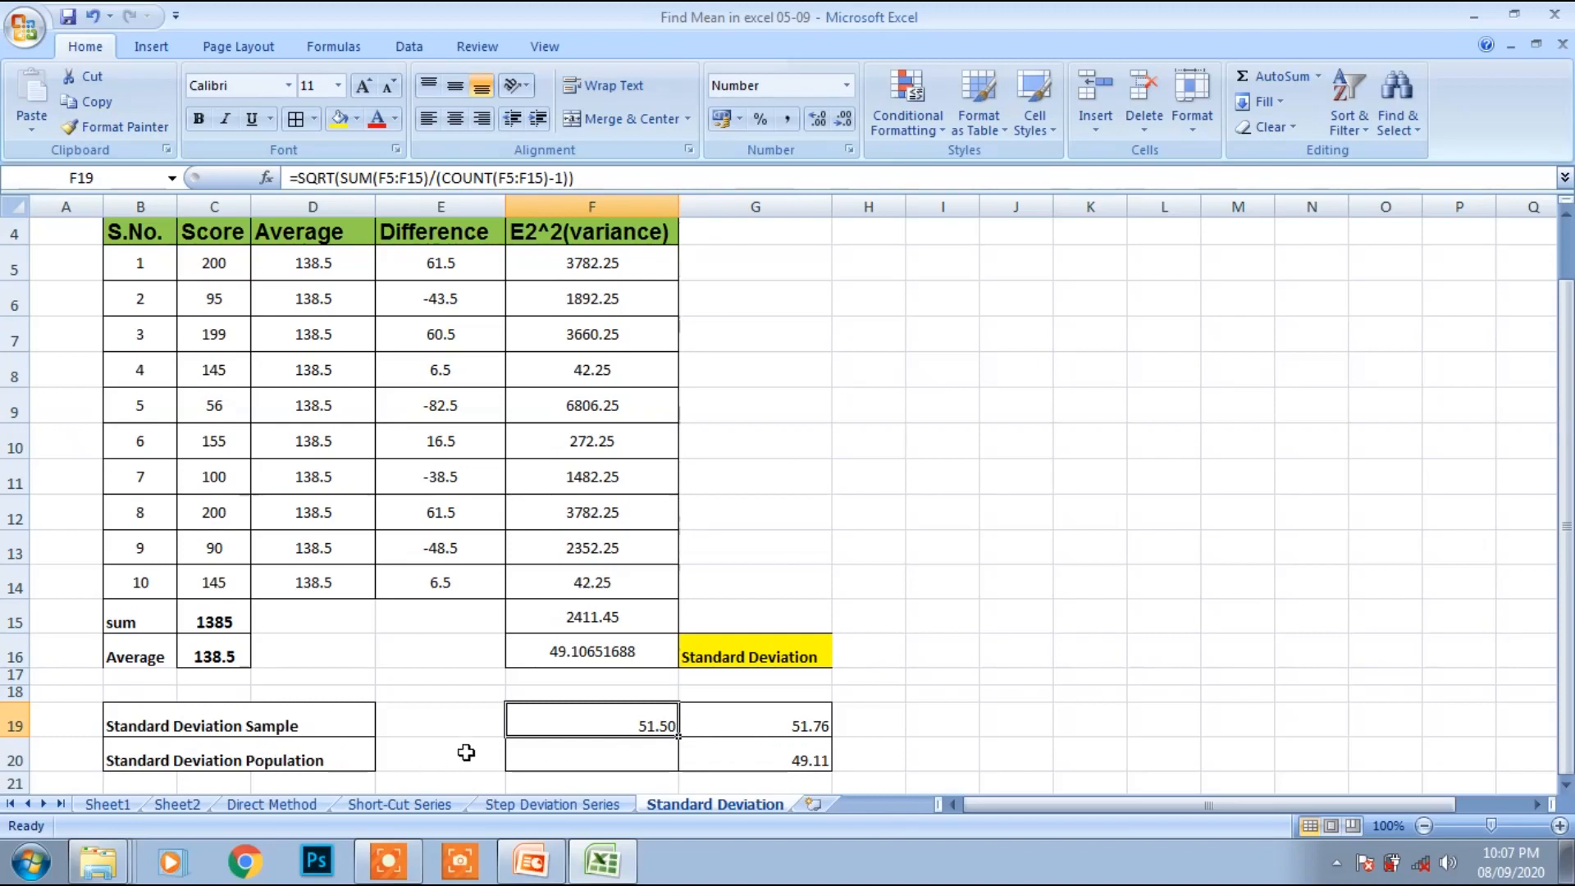
Start the population standard deviation formula in F20 as =sqrt(F5:F15)/count(F5:F15)
click(583, 752)
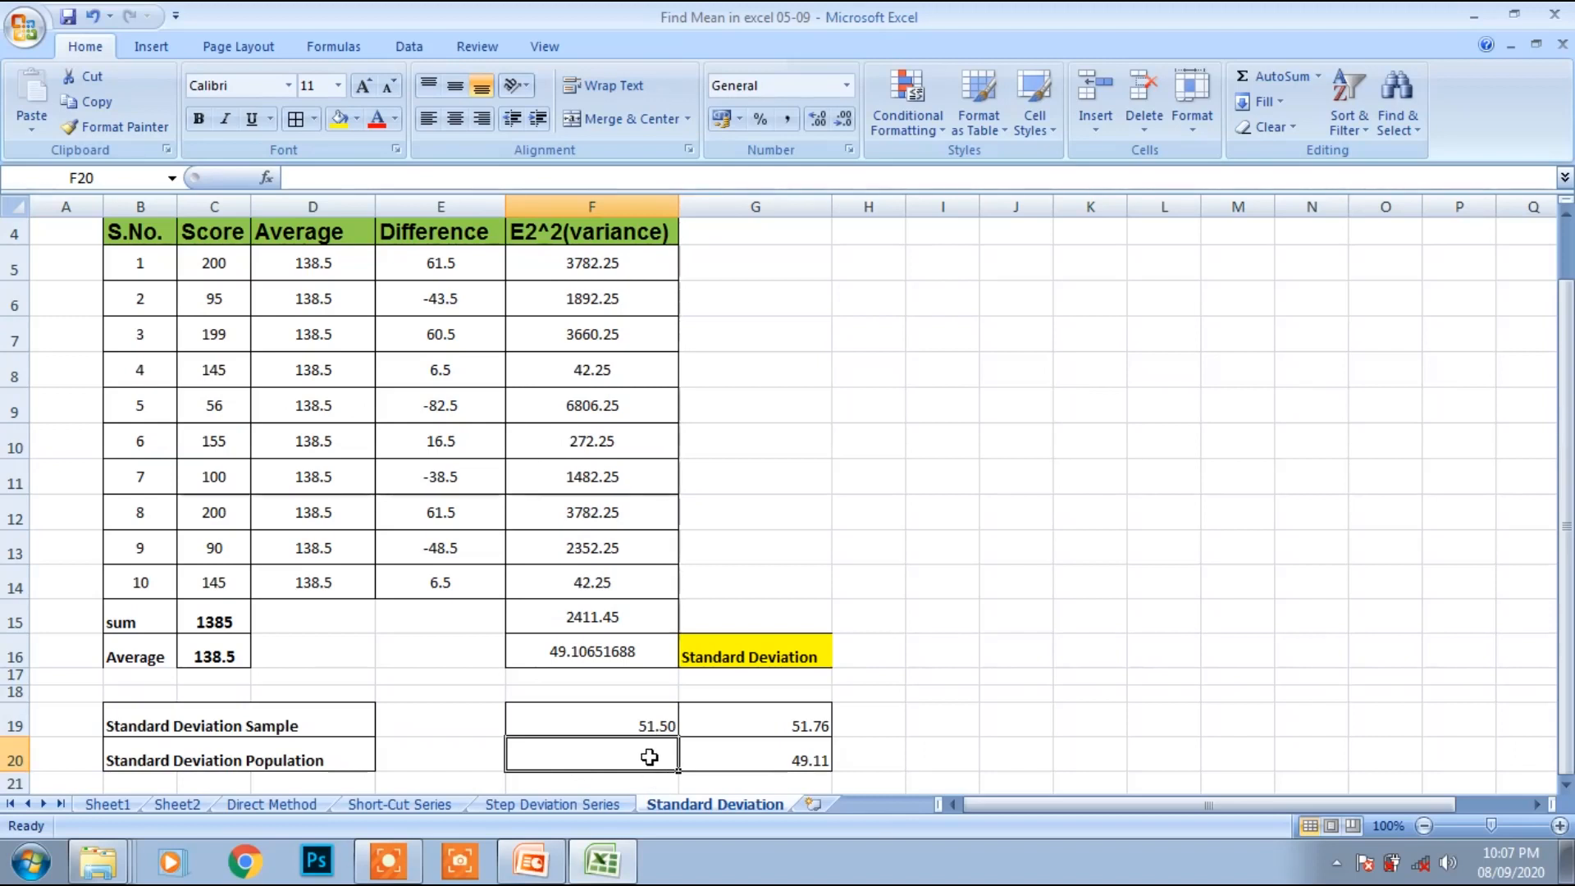
text(=)
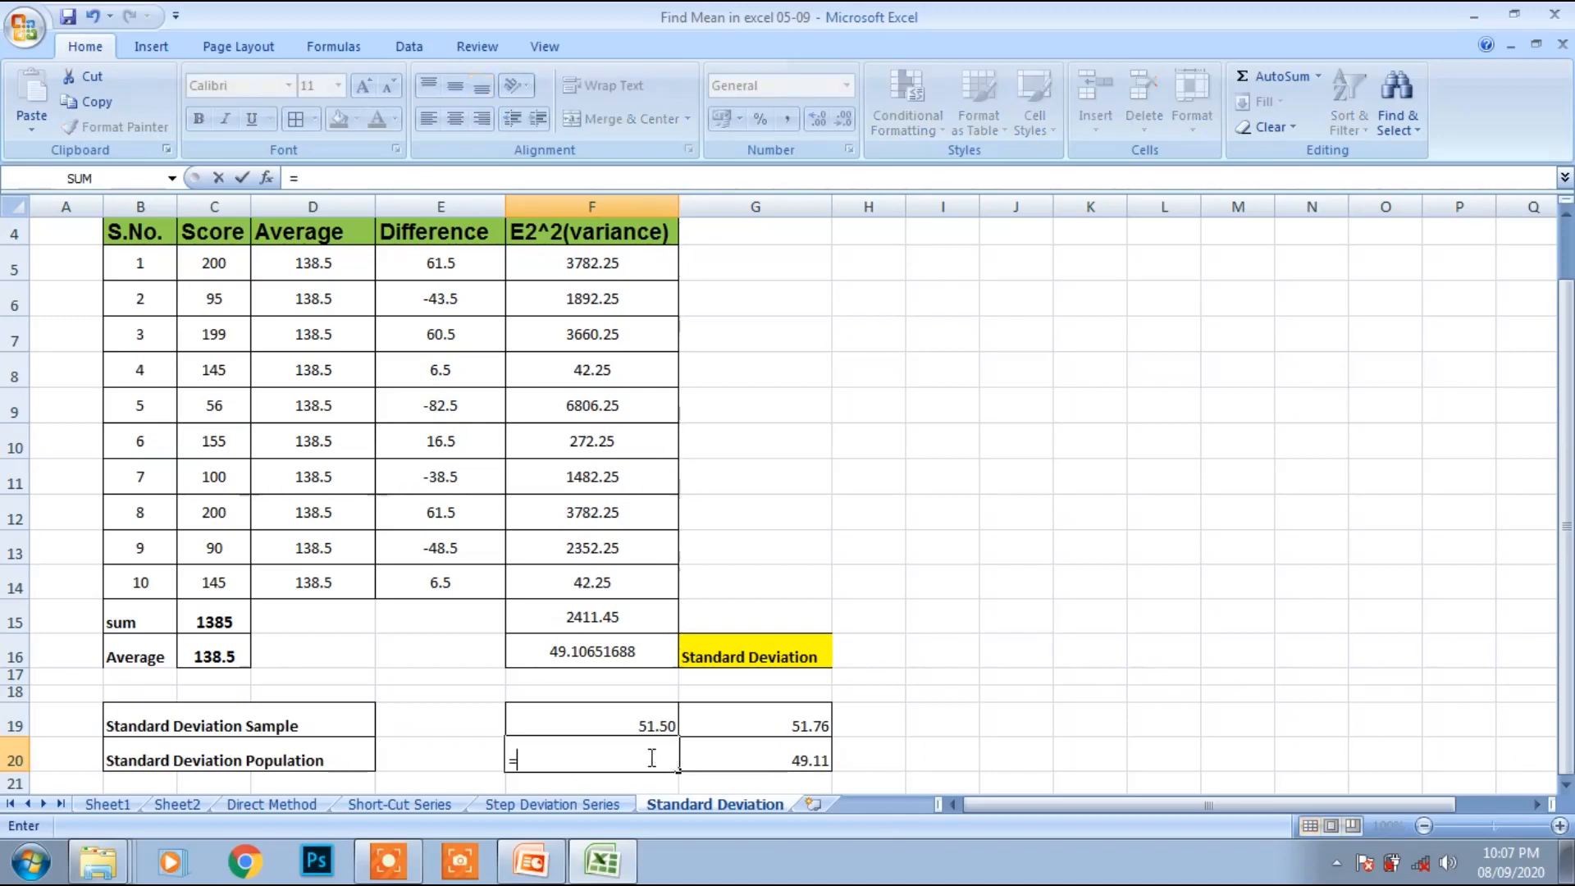
text(sqrt()
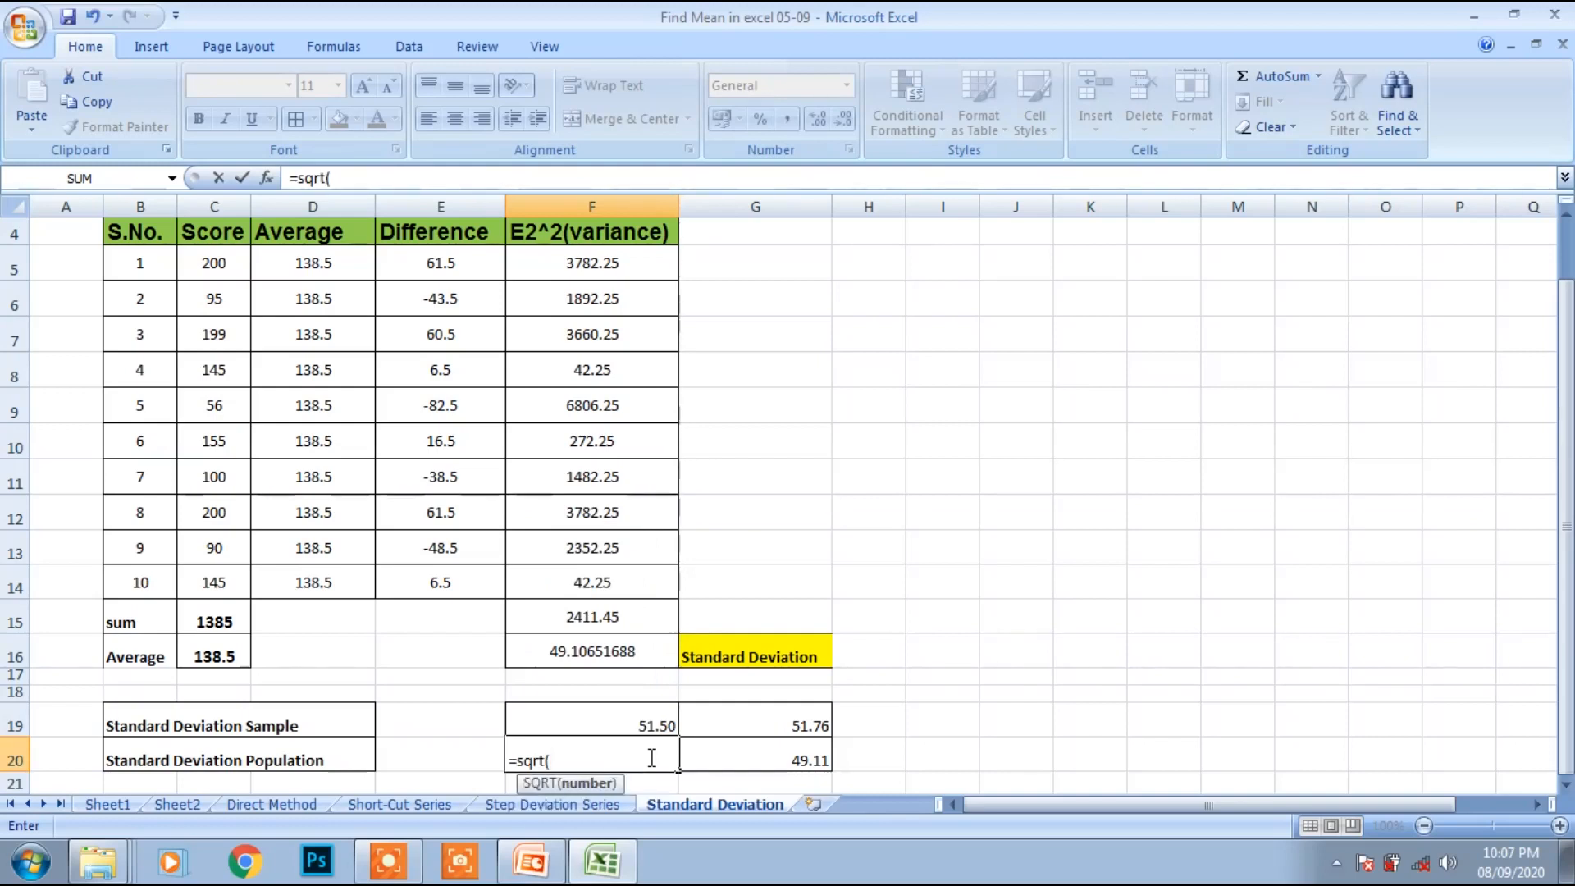
drag(627, 263, 620, 618)
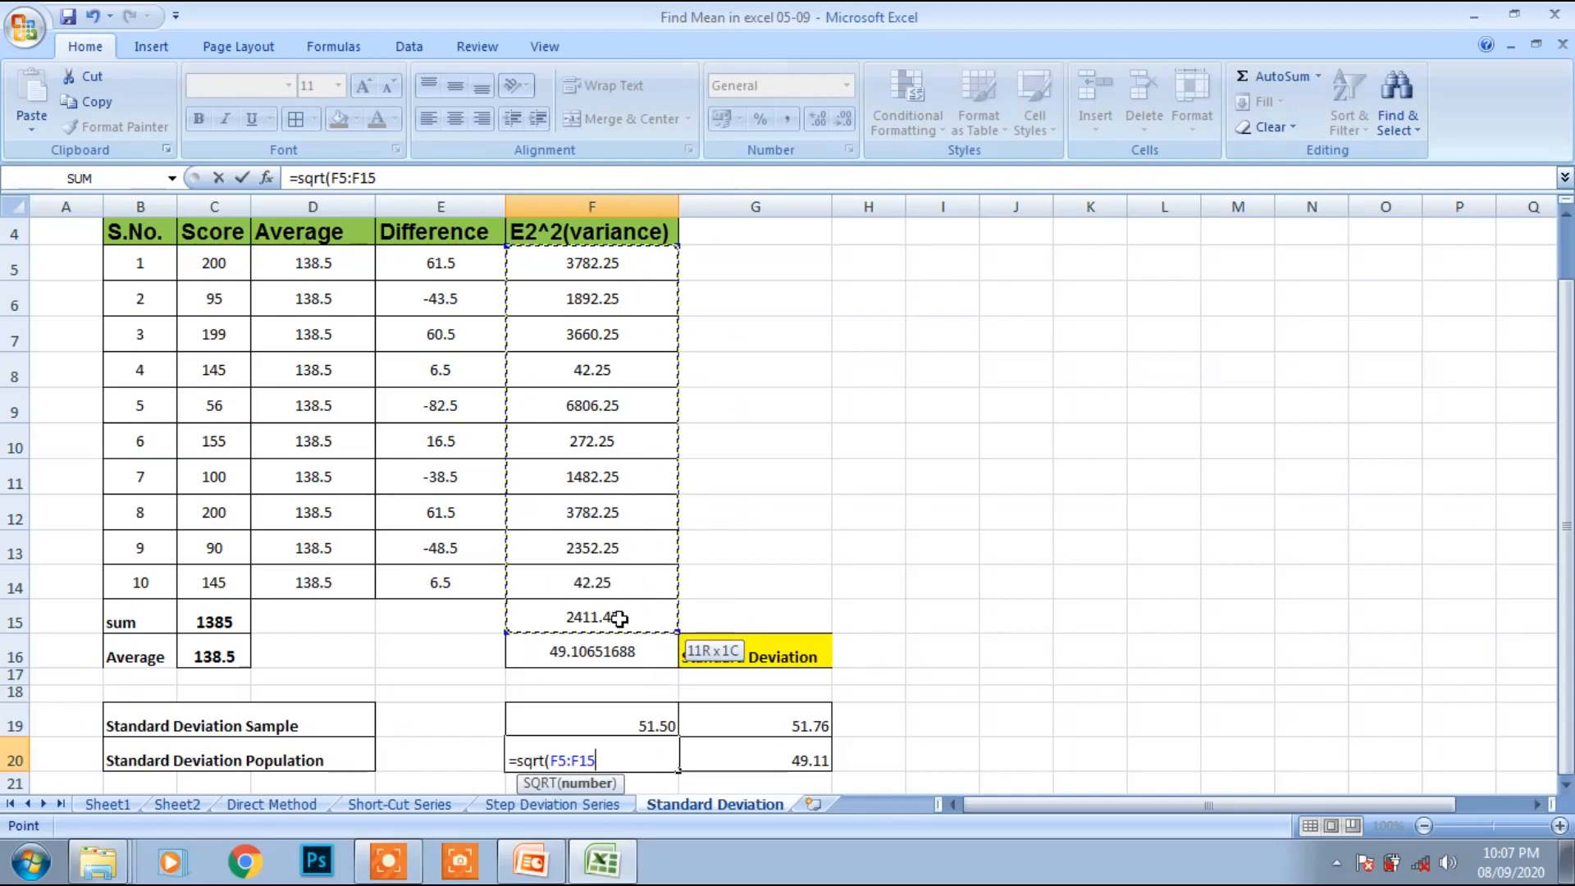
text())
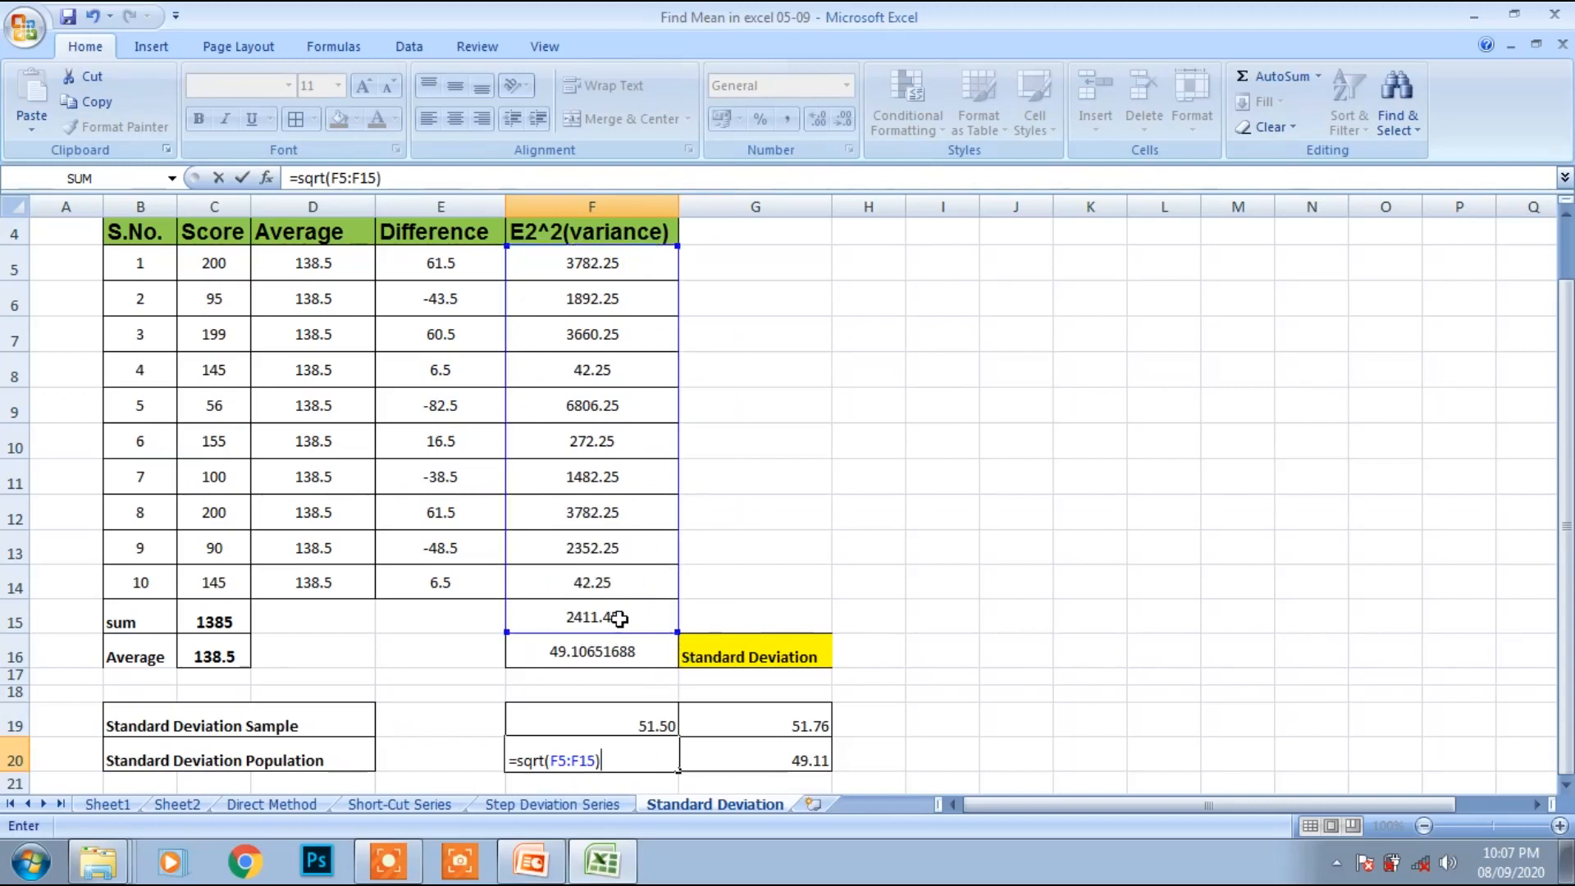
text(/count)
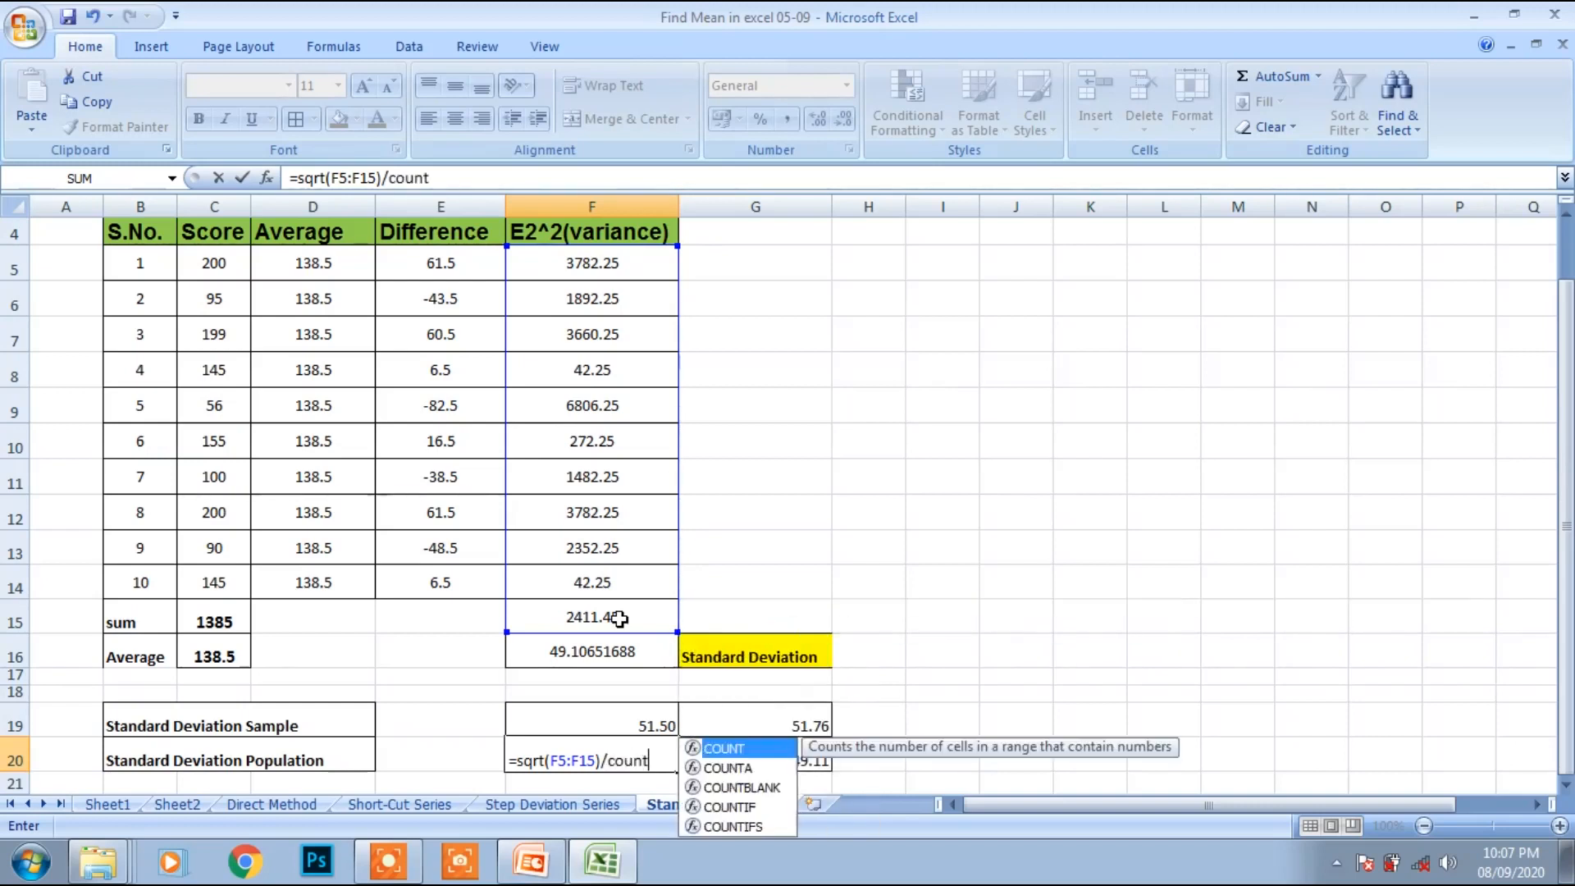
text(()
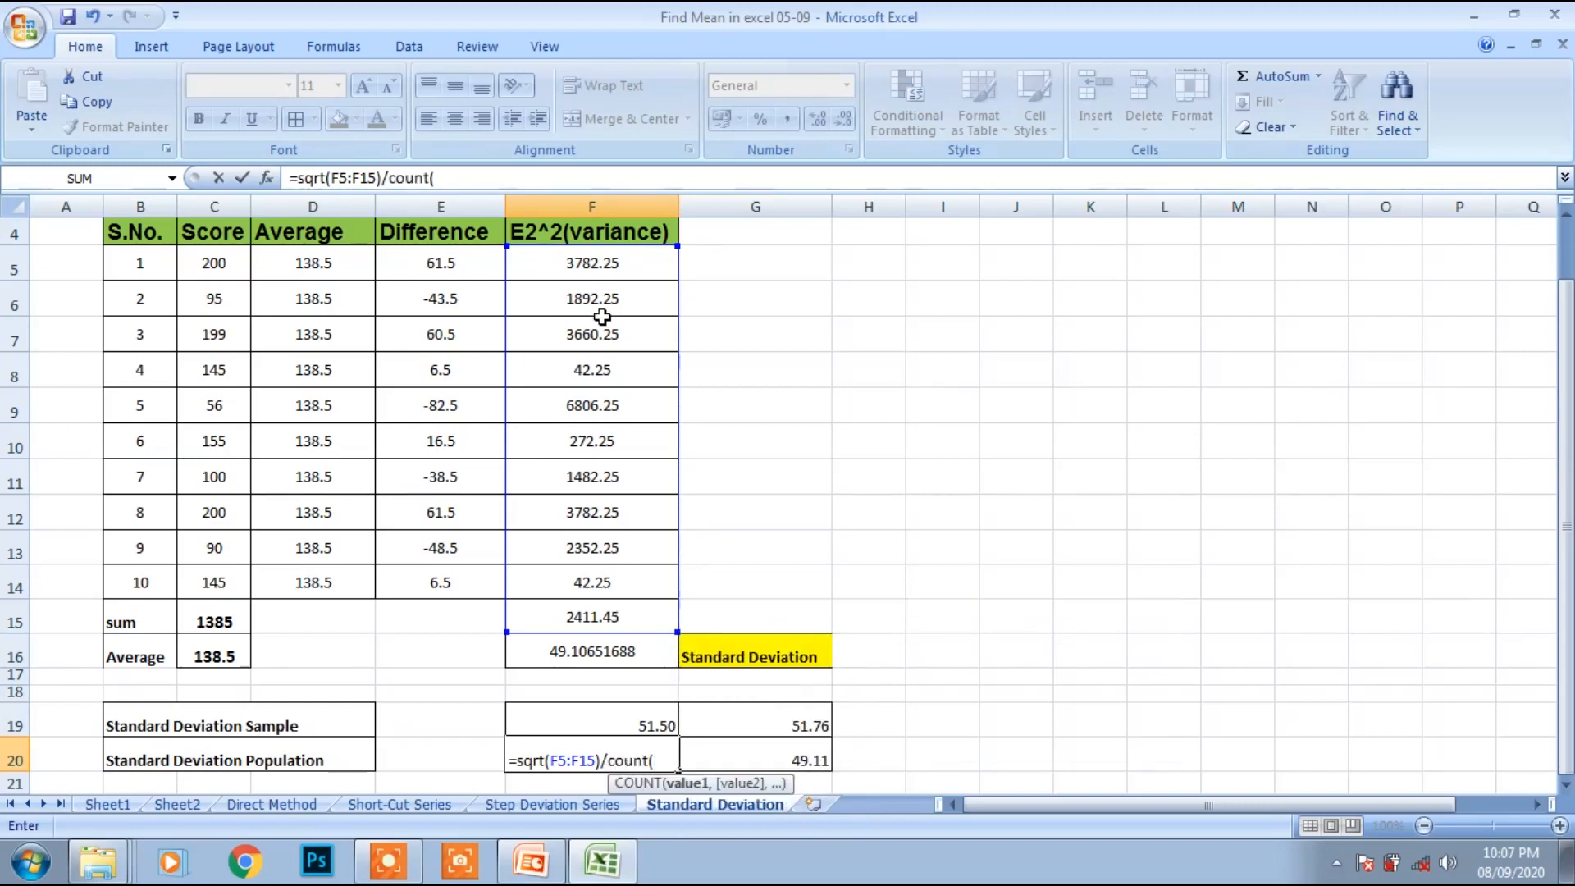
drag(596, 269, 601, 621)
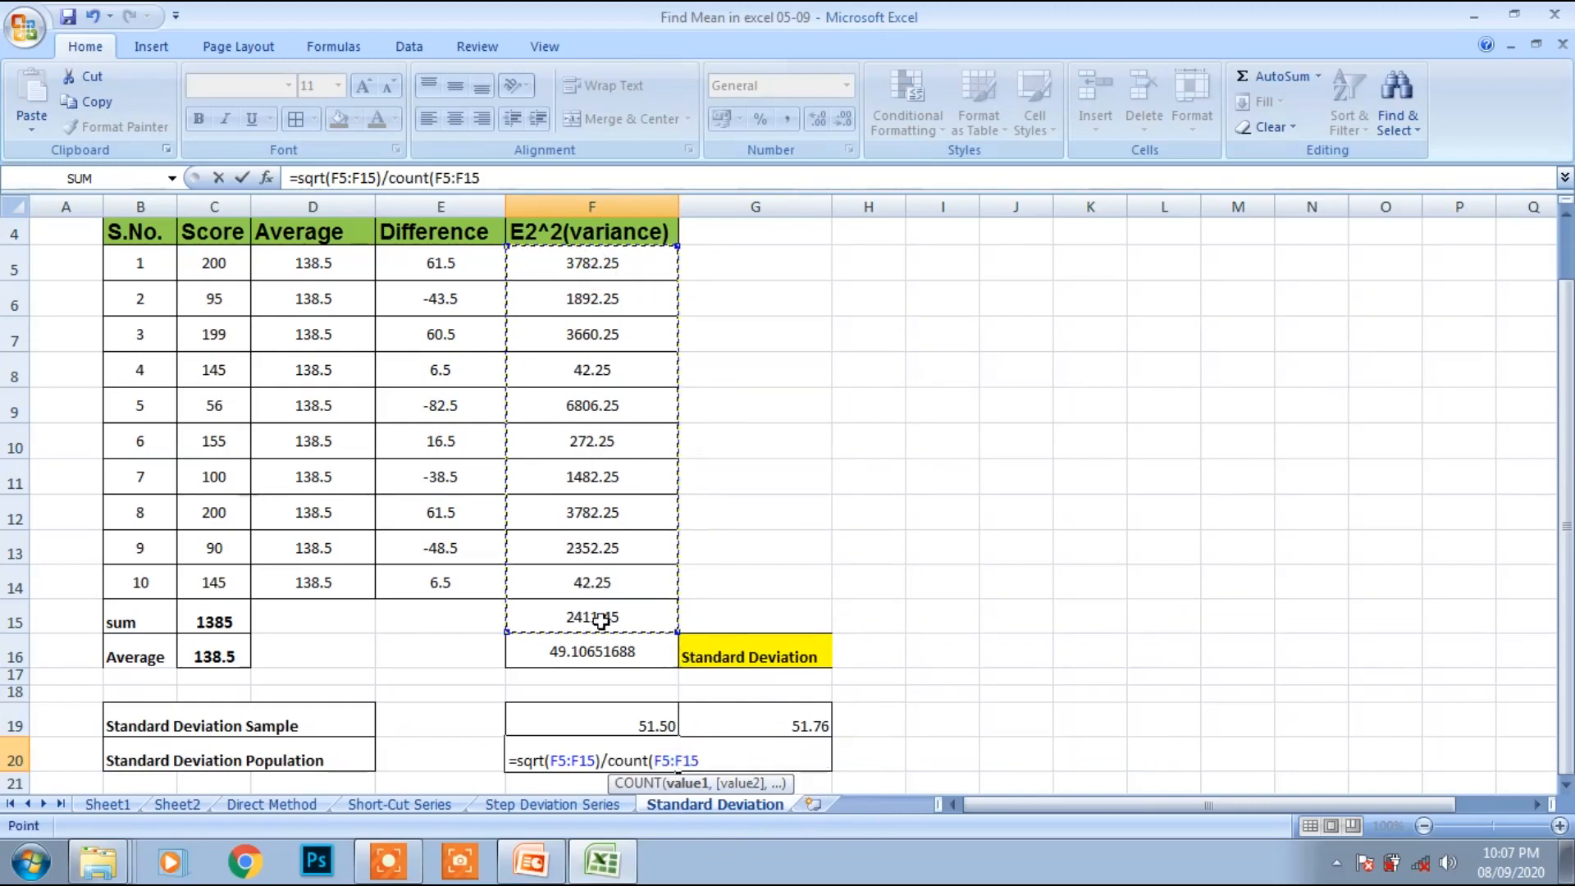
text())
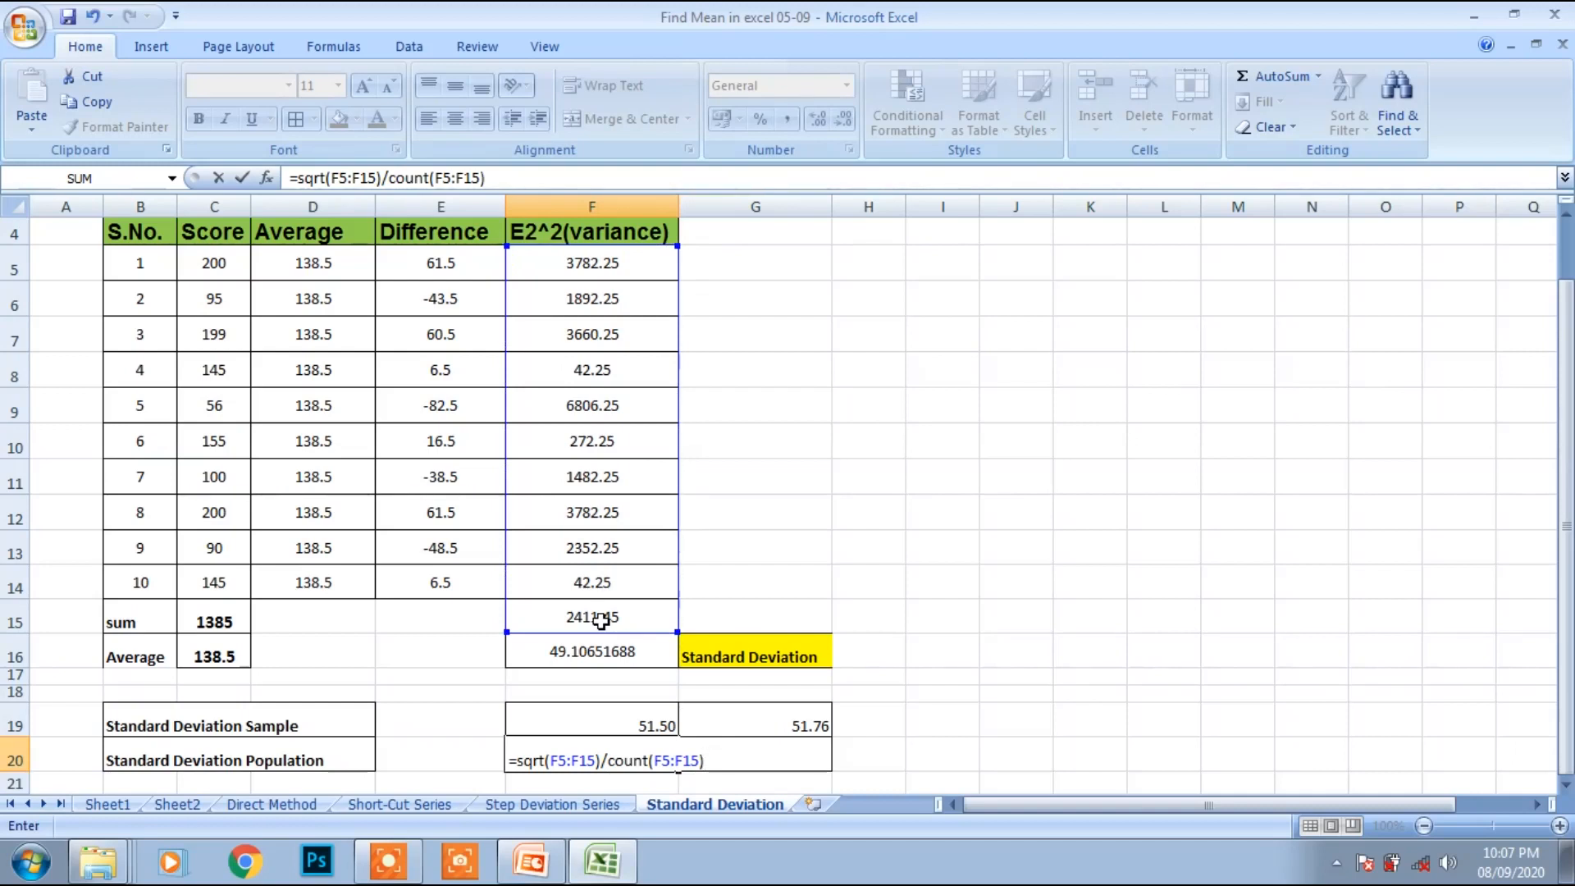
Correct the F20 formula to =sqrt(sum(F5:F15)/count(F5:F15)) and enter it
text())
click(548, 761)
text((sum)
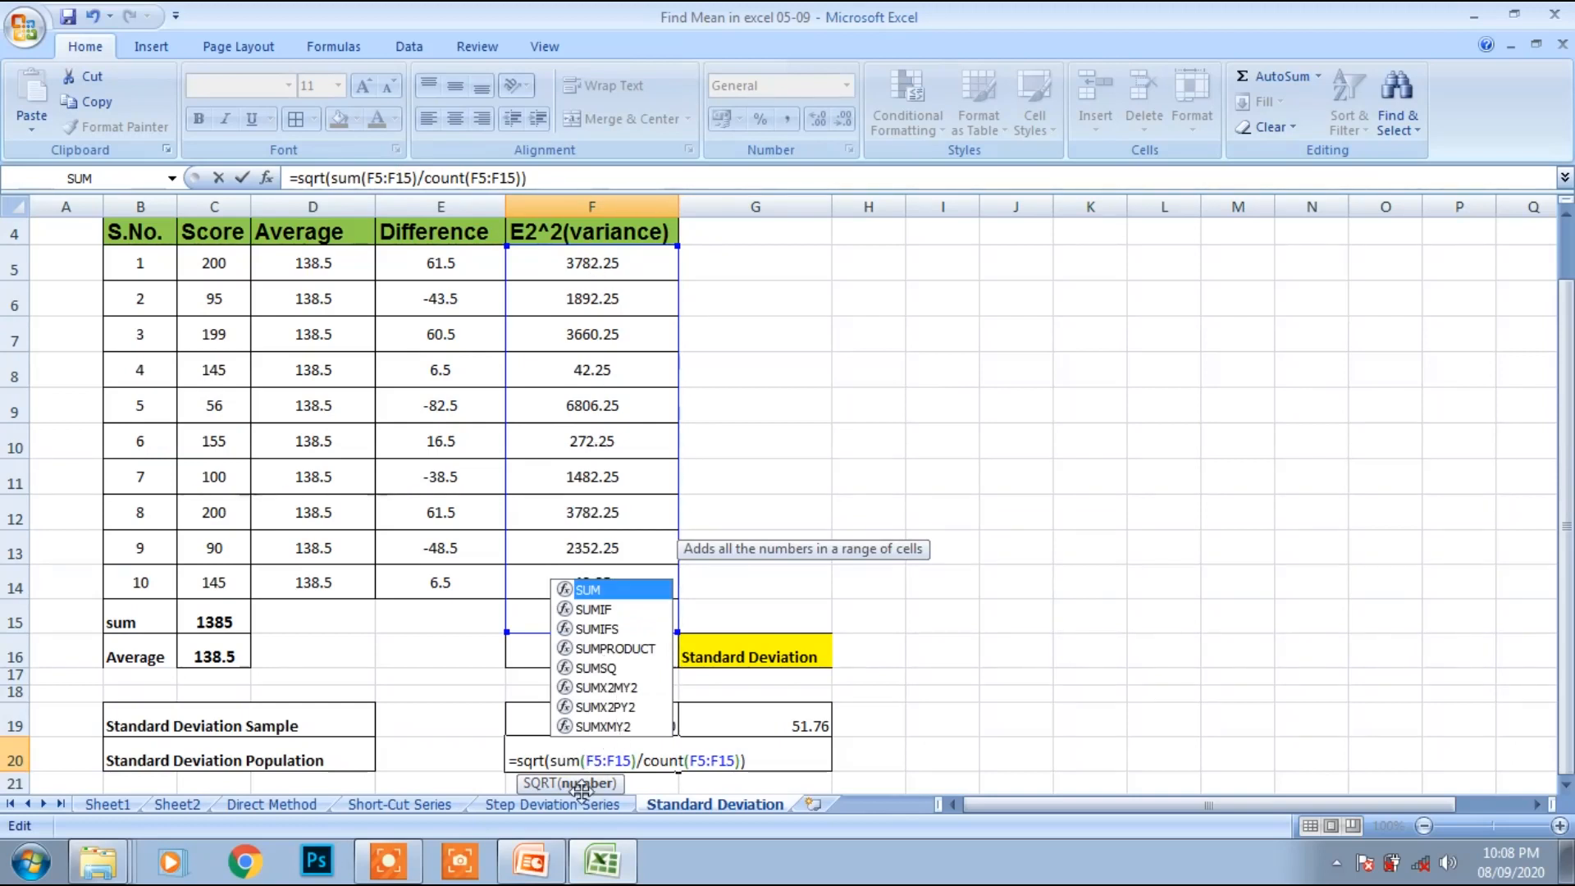
click(775, 760)
key(Return)
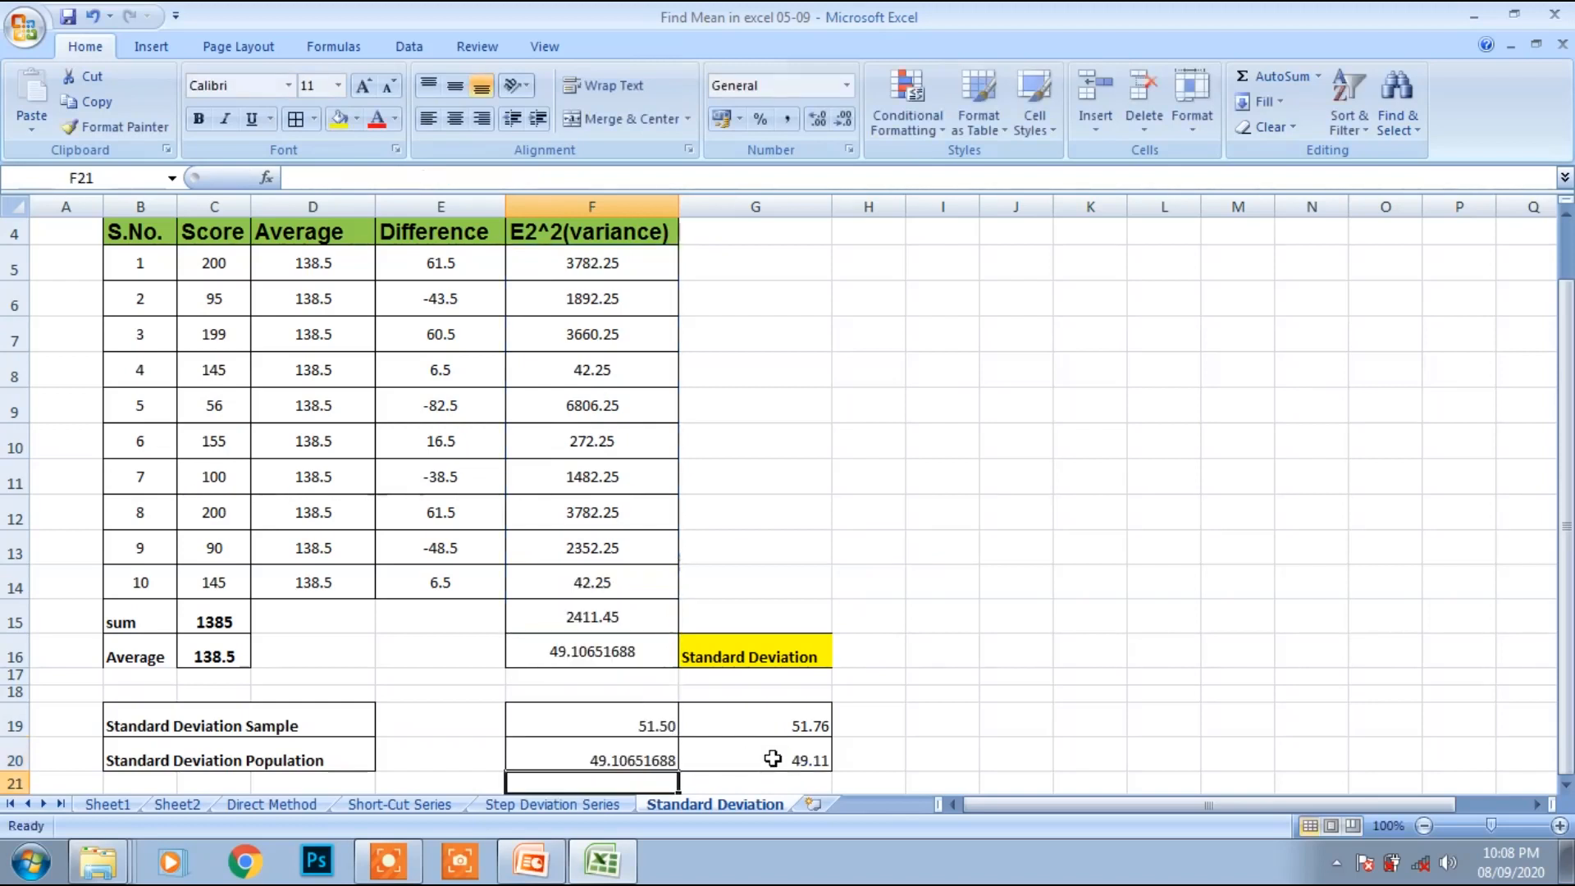
Format the population standard deviation in F20 to show two decimal places
click(654, 758)
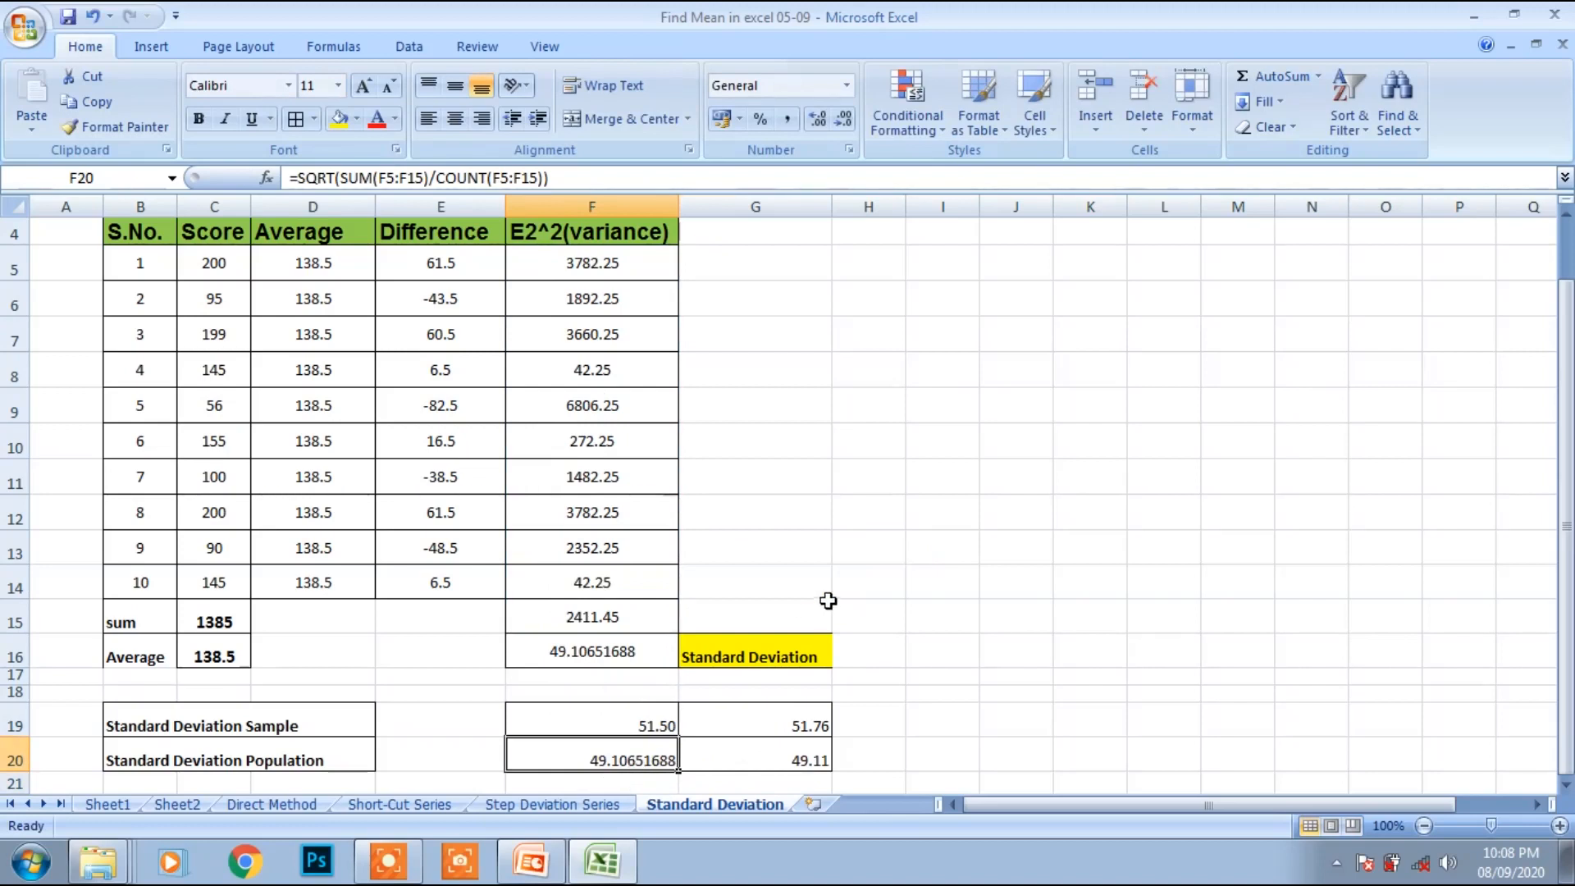
click(843, 119)
click(843, 119)
click(843, 119)
click(843, 119)
click(843, 120)
click(843, 122)
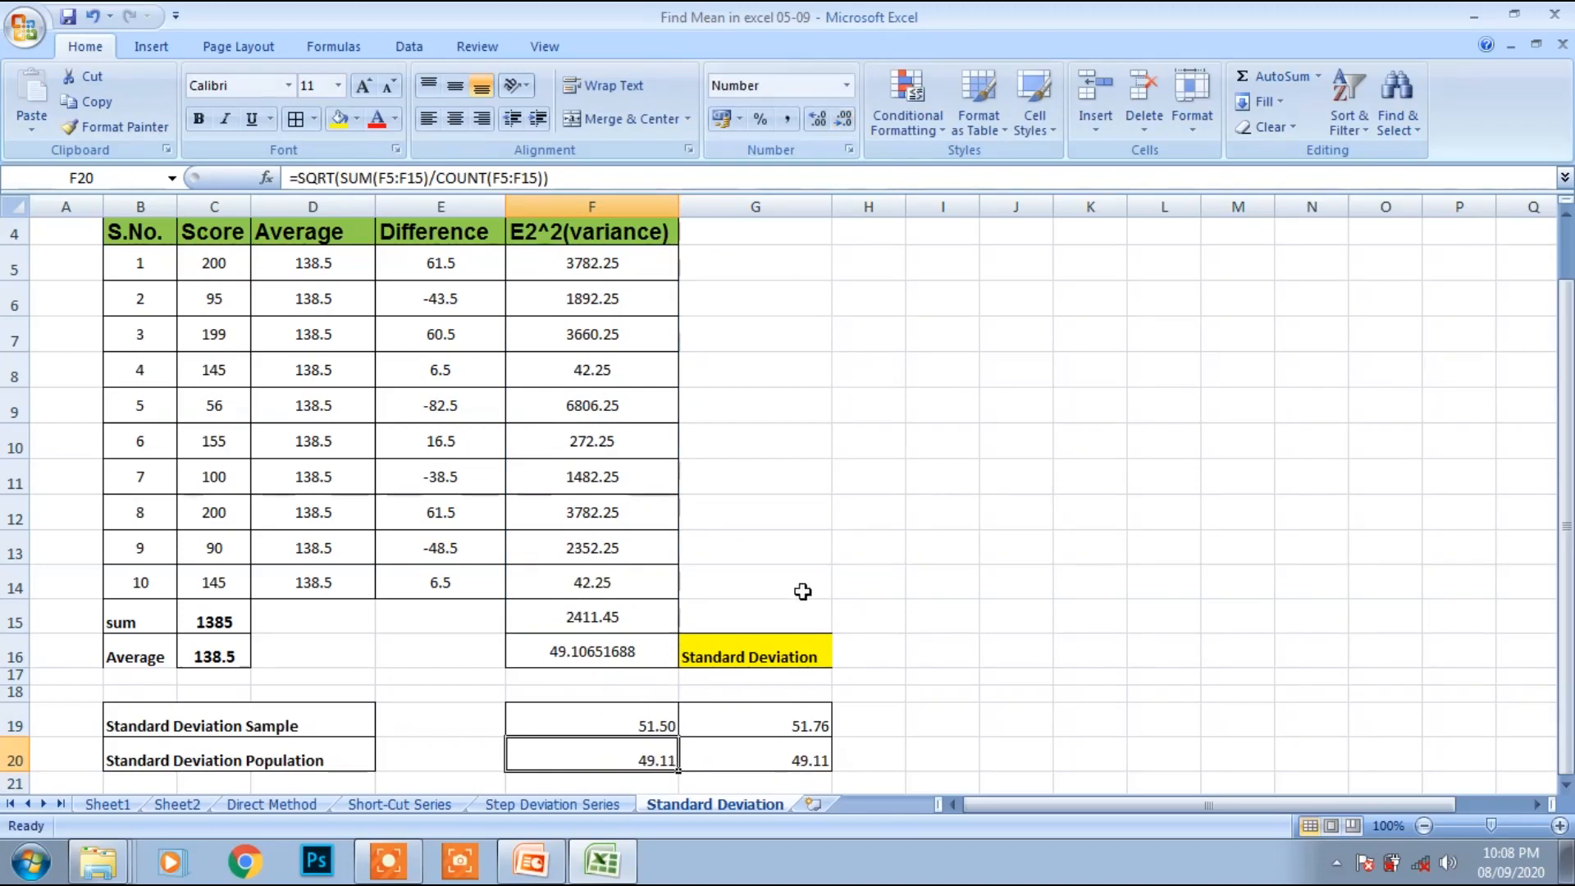